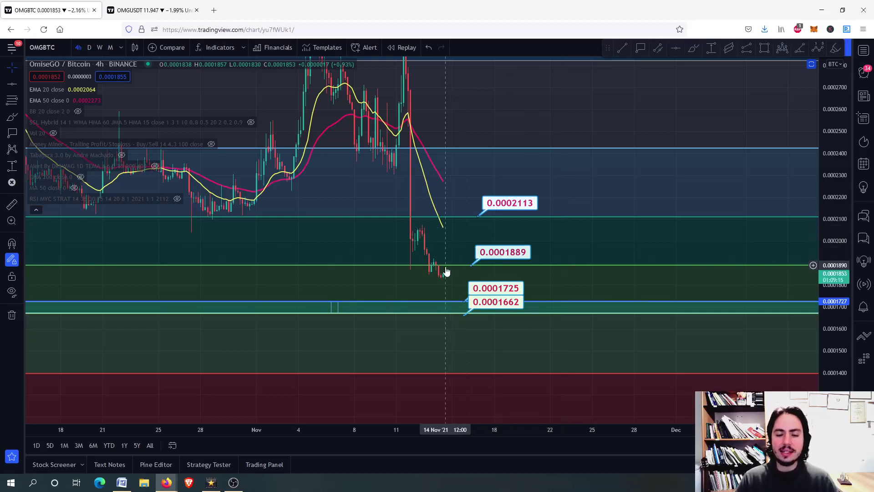
# - Zoom in and pan to centre the latest OMGBTC candles near 0.0001889
pyautogui.scroll(2, 453, 278)
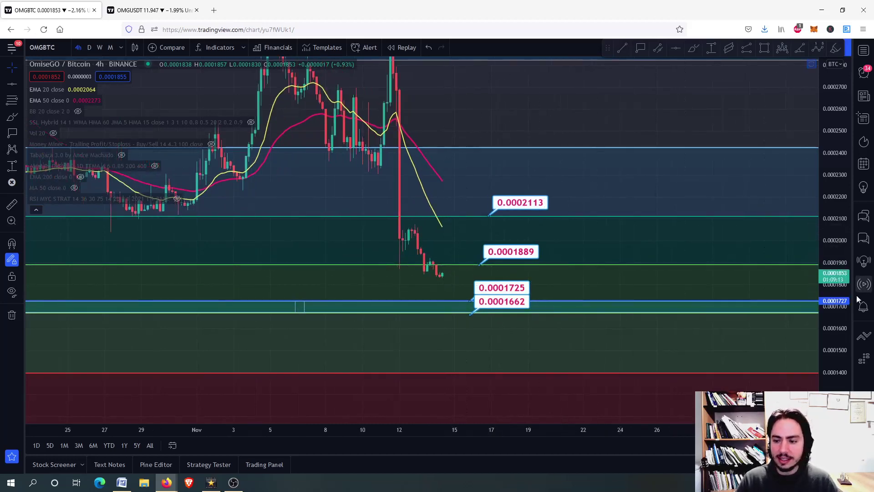
pyautogui.scroll(2, 828, 249)
pyautogui.scroll(1, 828, 248)
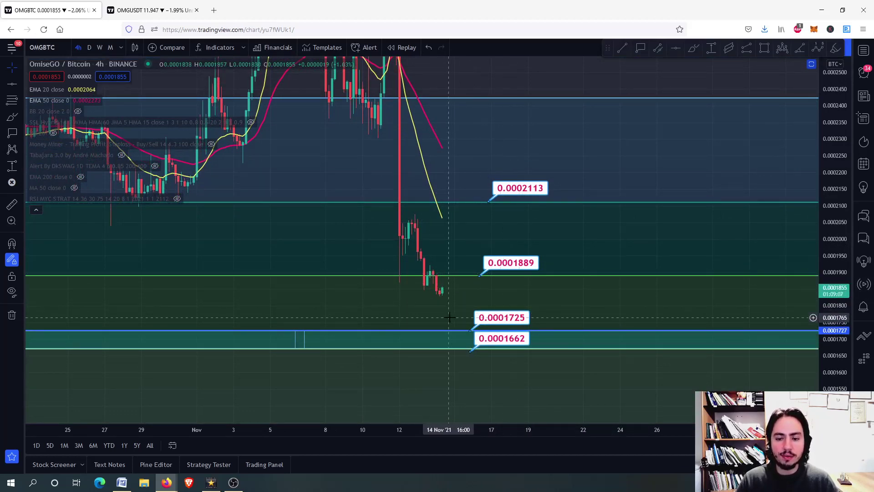
pyautogui.moveTo(449, 318); pyautogui.dragTo(460, 298)
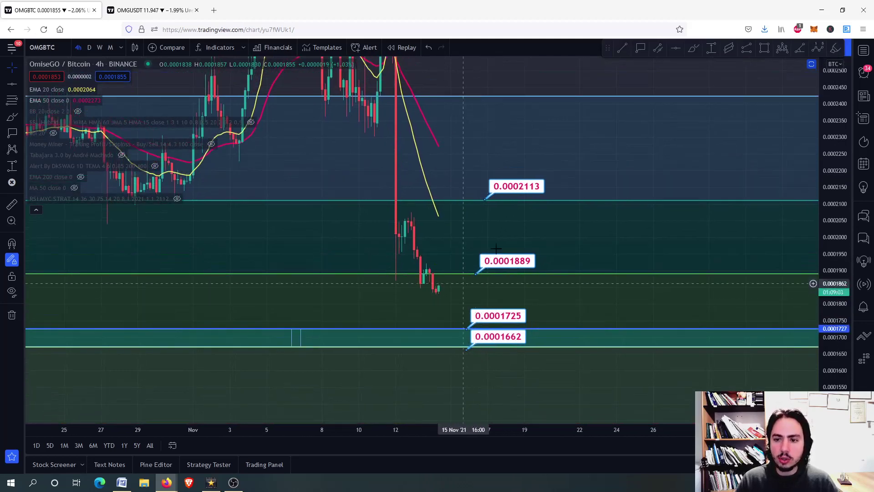
# - Brush a circle and projection around the latest candles, then undo both strokes
pyautogui.click(694, 47)
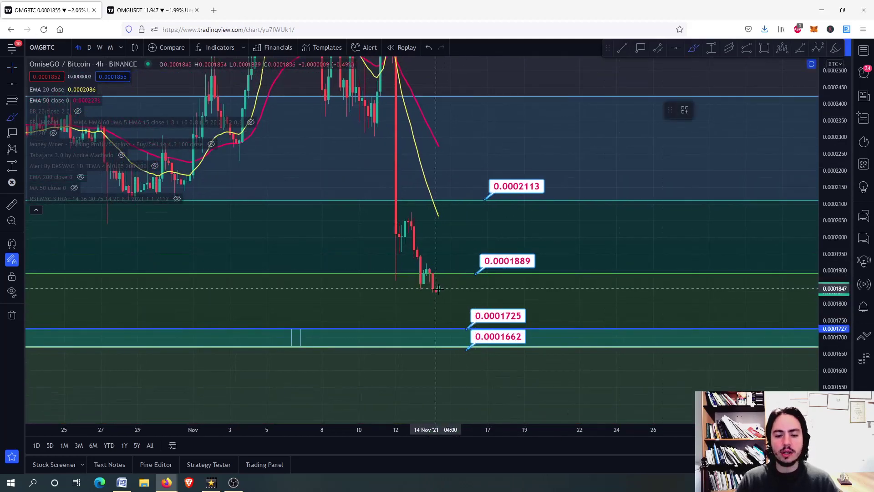
pyautogui.moveTo(453, 286)
pyautogui.mouseDown()
pyautogui.moveTo(433, 279)
pyautogui.moveTo(435, 295)
pyautogui.moveTo(454, 288)
pyautogui.moveTo(453, 228)
pyautogui.mouseUp()
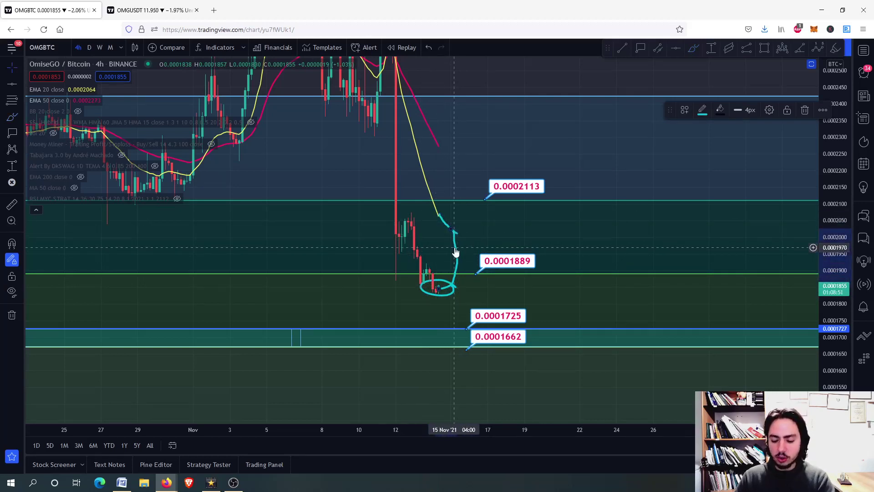
pyautogui.hotkey('ctrl', 'z')
pyautogui.hotkey('ctrl', 'z')
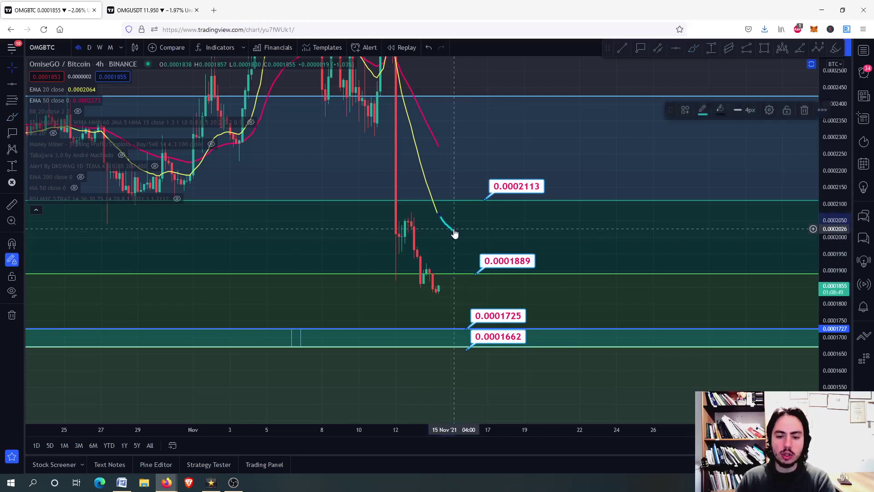
pyautogui.hotkey('ctrl', 'z')
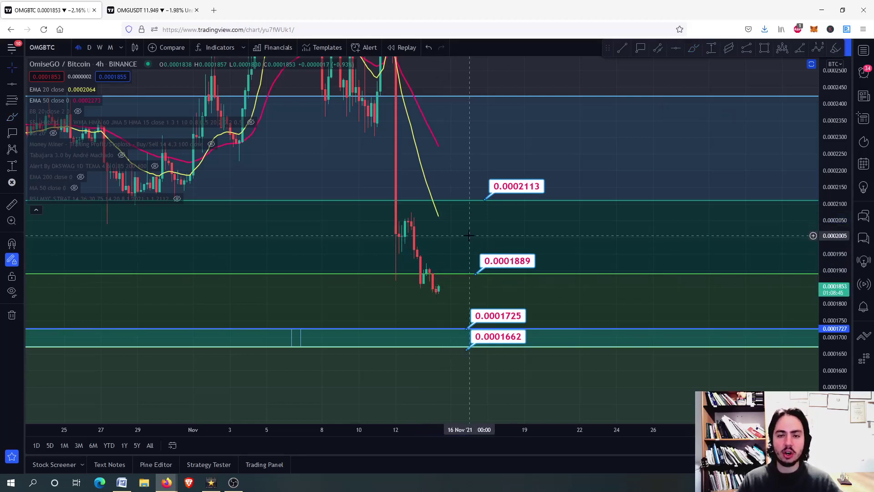
pyautogui.click(693, 48)
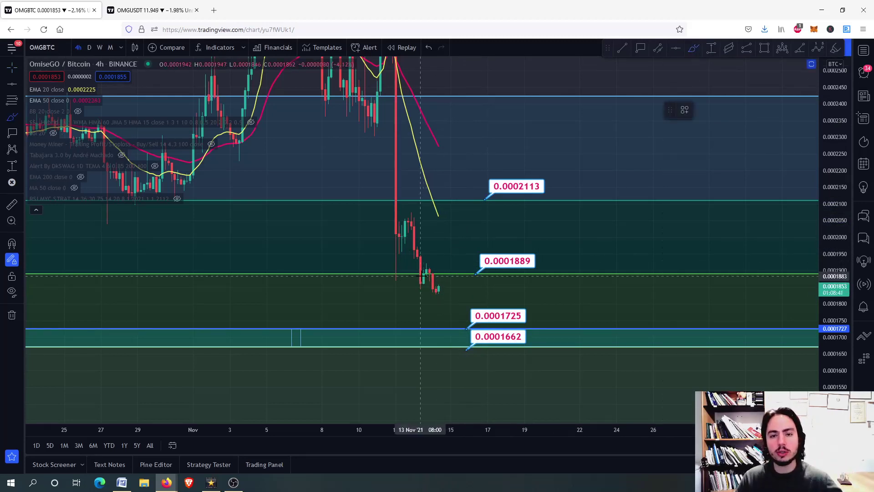
pyautogui.moveTo(402, 234)
pyautogui.mouseDown()
pyautogui.moveTo(392, 238)
pyautogui.moveTo(412, 244)
pyautogui.mouseUp()
pyautogui.moveTo(426, 273); pyautogui.dragTo(441, 277)
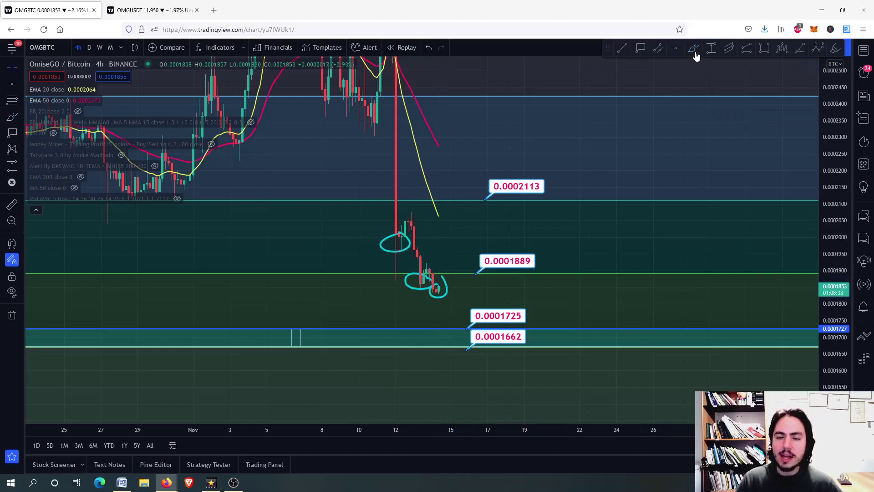
pyautogui.moveTo(436, 294)
pyautogui.mouseDown()
pyautogui.moveTo(447, 286)
pyautogui.moveTo(451, 258)
pyautogui.moveTo(466, 260)
pyautogui.moveTo(483, 308)
pyautogui.moveTo(505, 286)
pyautogui.moveTo(533, 329)
pyautogui.mouseUp()
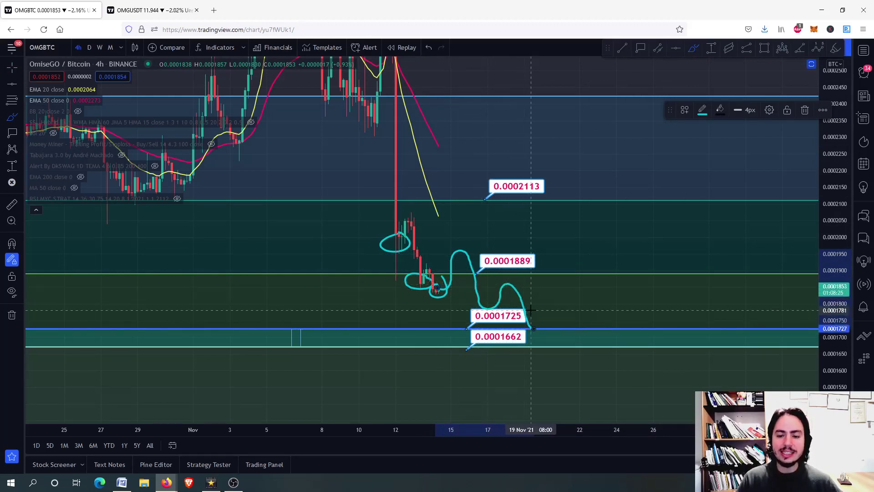
pyautogui.press('Delete')
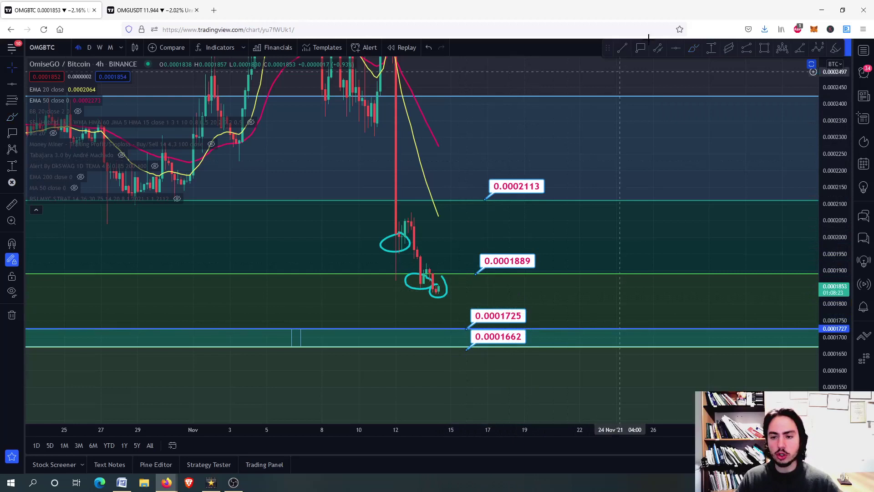
pyautogui.click(694, 47)
pyautogui.moveTo(438, 293)
pyautogui.mouseDown()
pyautogui.moveTo(454, 251)
pyautogui.moveTo(481, 258)
pyautogui.moveTo(509, 322)
pyautogui.mouseUp()
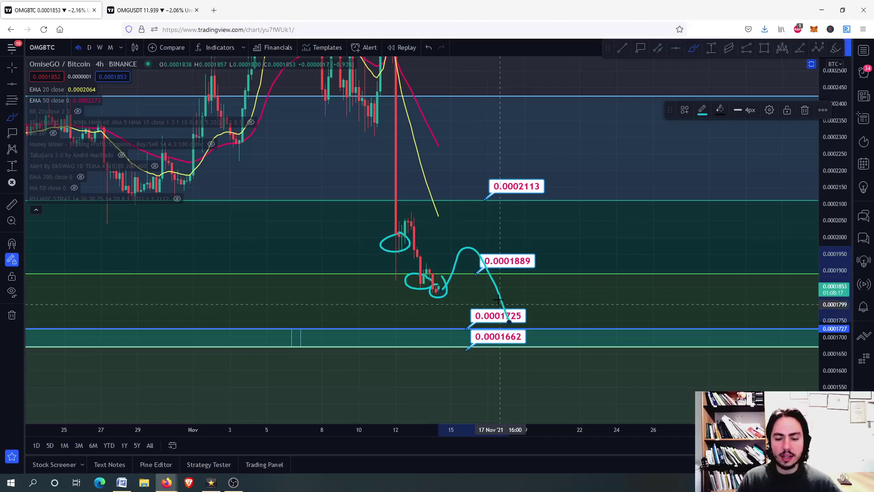
pyautogui.press('Delete')
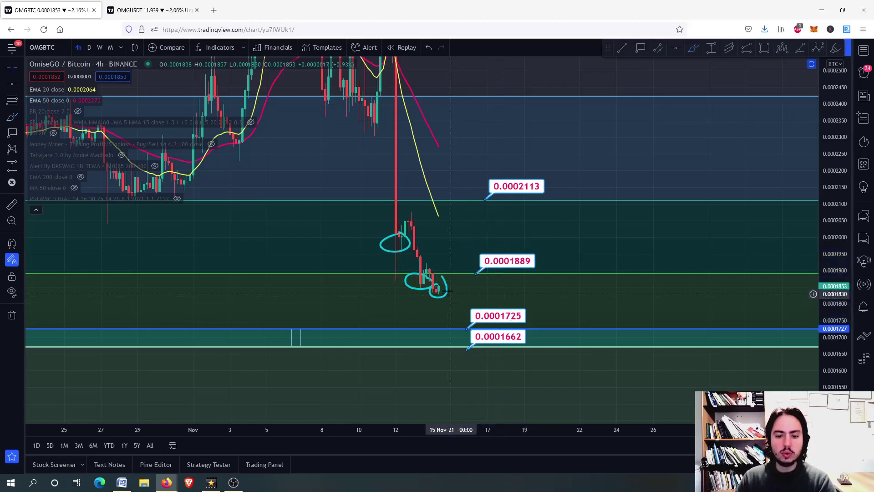
pyautogui.click(439, 292)
pyautogui.press('Delete')
pyautogui.click(416, 287)
pyautogui.press('Delete')
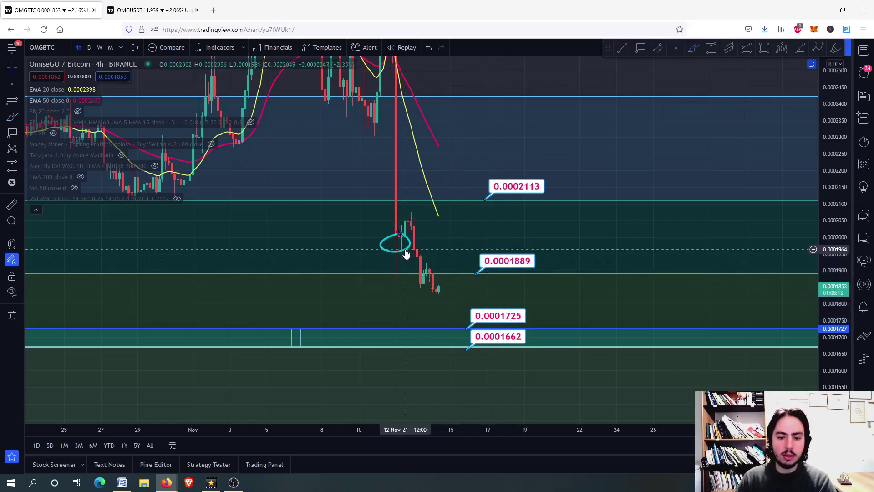
pyautogui.click(404, 249)
pyautogui.press('Delete')
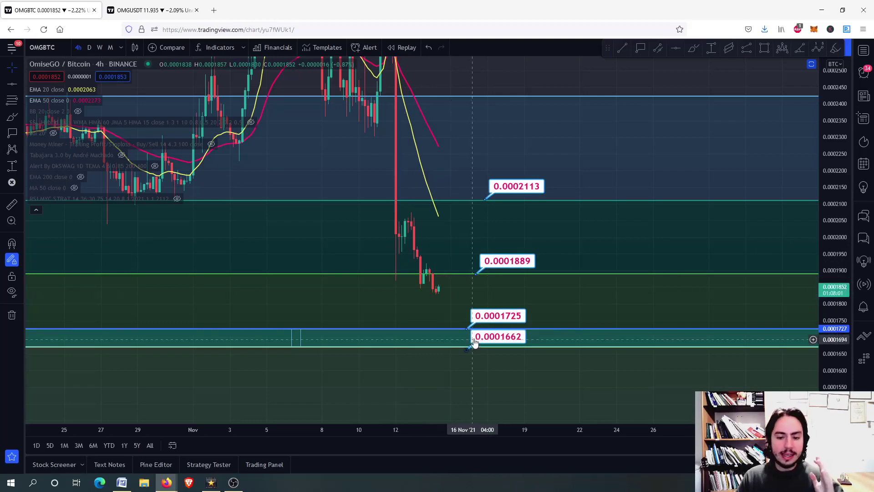
# - Zoom out and pan down to the red zone, selecting the 0.0001725–0.0001662 blue band
pyautogui.scroll(-3, 465, 302)
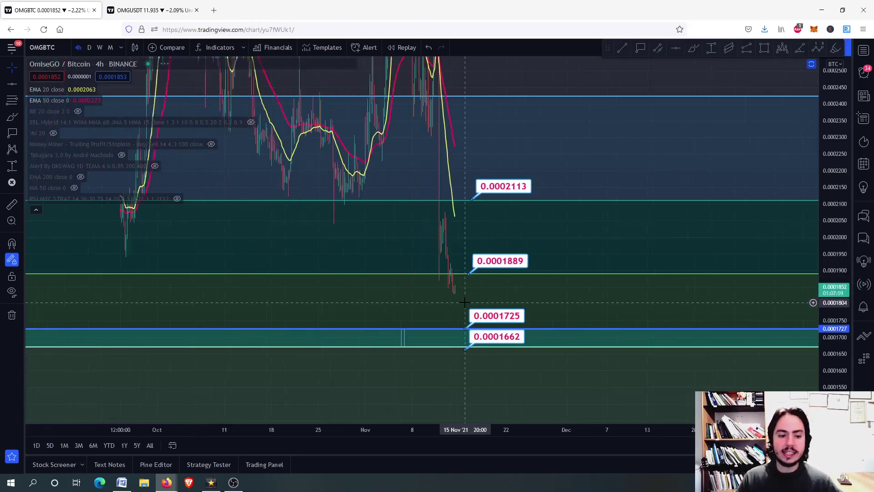
pyautogui.scroll(-4, 464, 302)
pyautogui.moveTo(387, 300); pyautogui.dragTo(500, 209)
pyautogui.scroll(2, 590, 251)
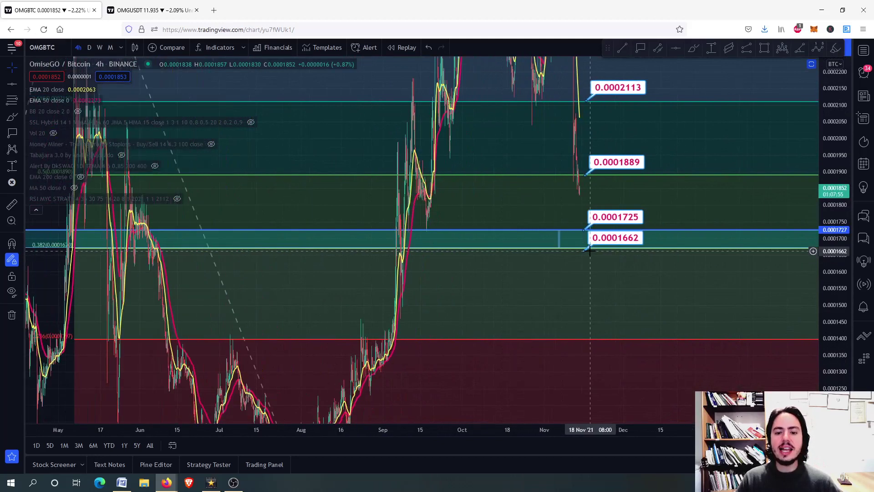
pyautogui.scroll(2, 590, 251)
pyautogui.click(600, 251)
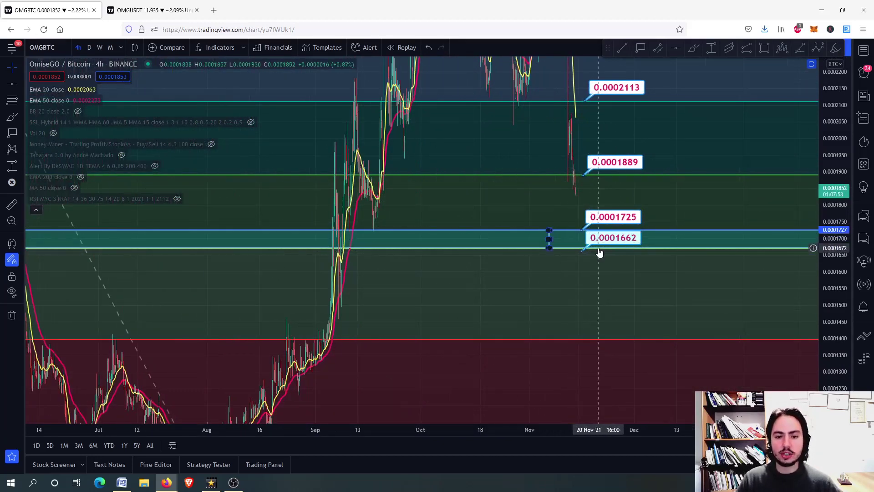
pyautogui.scroll(5, 600, 253)
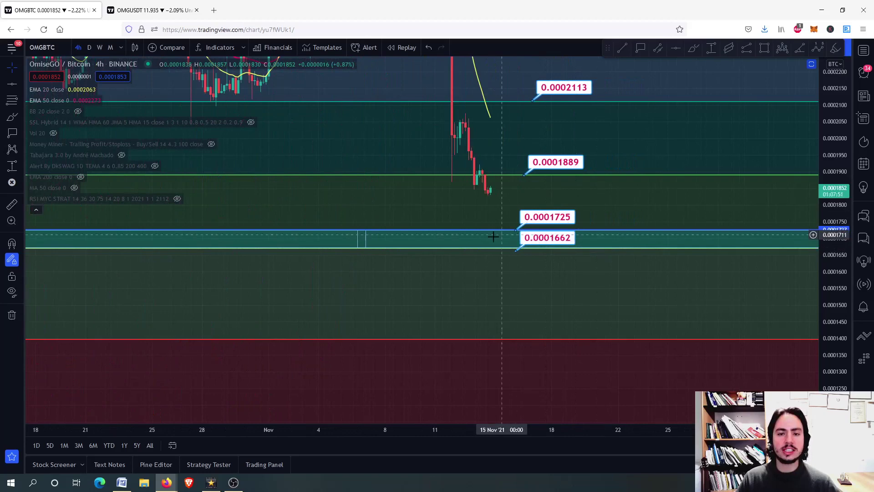
# - Maximize the RSI pane and brush a projection dipping below 30 and looping
pyautogui.doubleClick(521, 289)
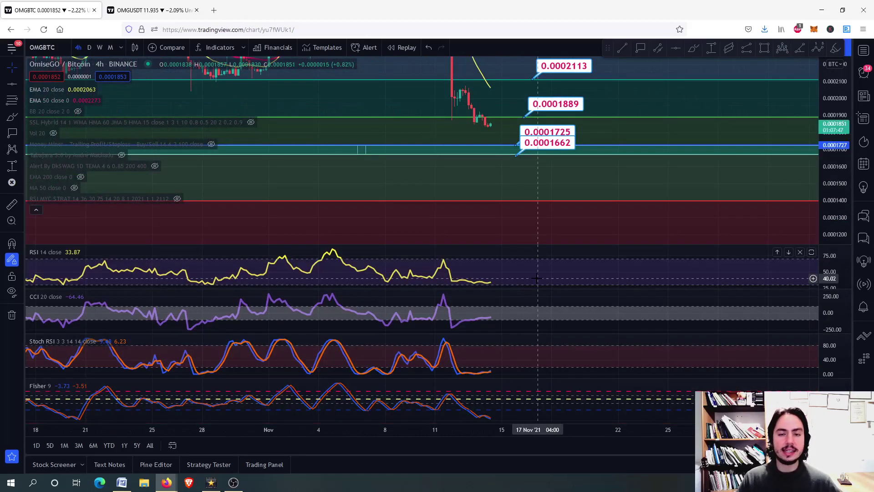
pyautogui.doubleClick(537, 278)
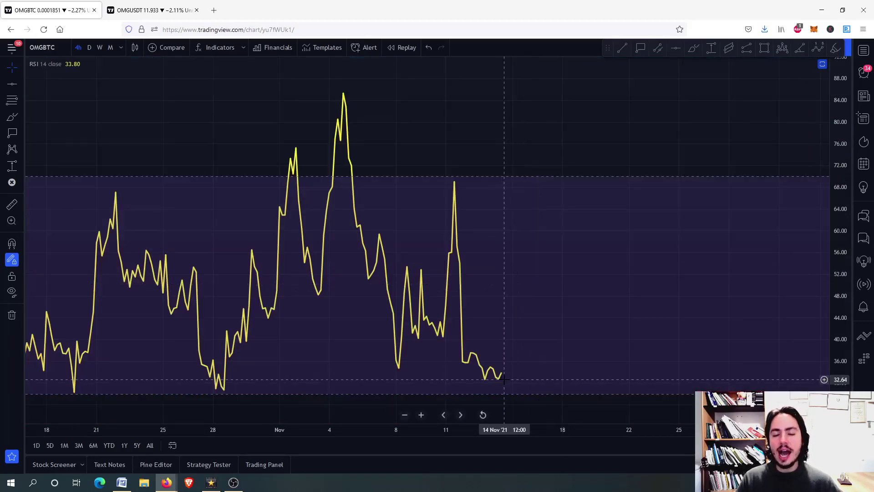
pyautogui.moveTo(536, 399); pyautogui.dragTo(526, 324)
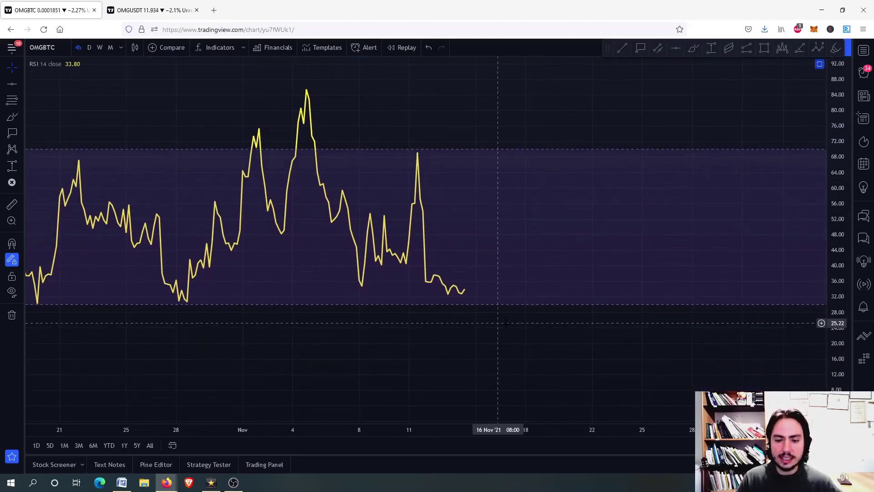
pyautogui.click(693, 48)
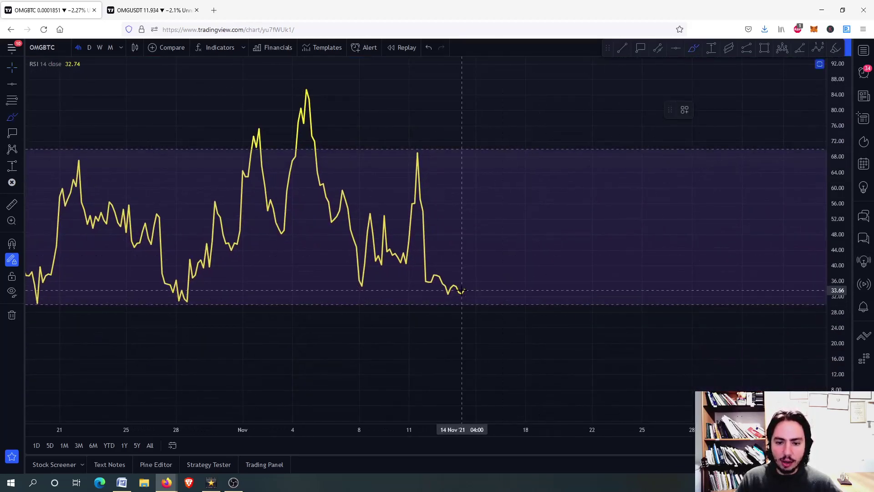
pyautogui.moveTo(465, 291)
pyautogui.mouseDown()
pyautogui.moveTo(478, 288)
pyautogui.moveTo(488, 321)
pyautogui.moveTo(513, 329)
pyautogui.moveTo(523, 315)
pyautogui.moveTo(484, 312)
pyautogui.mouseUp()
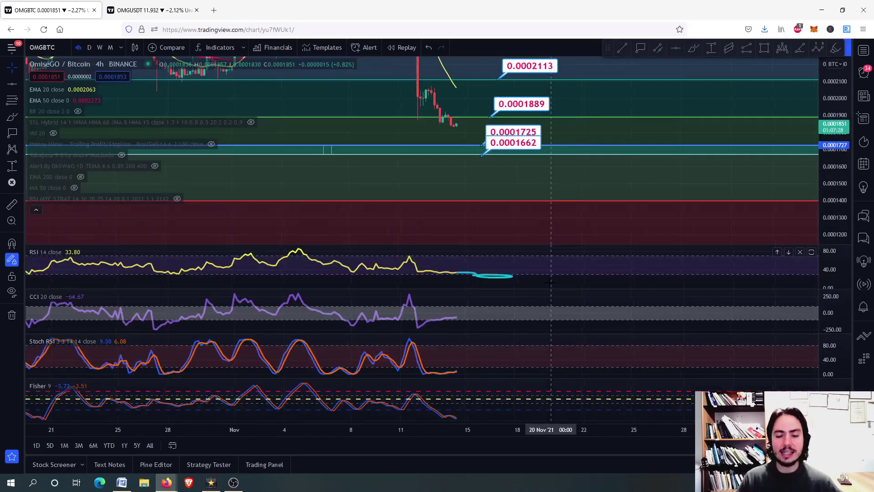
# - Toggle the CCI and Stoch RSI panes to full size and back to the multi-pane layout
pyautogui.doubleClick(515, 289)
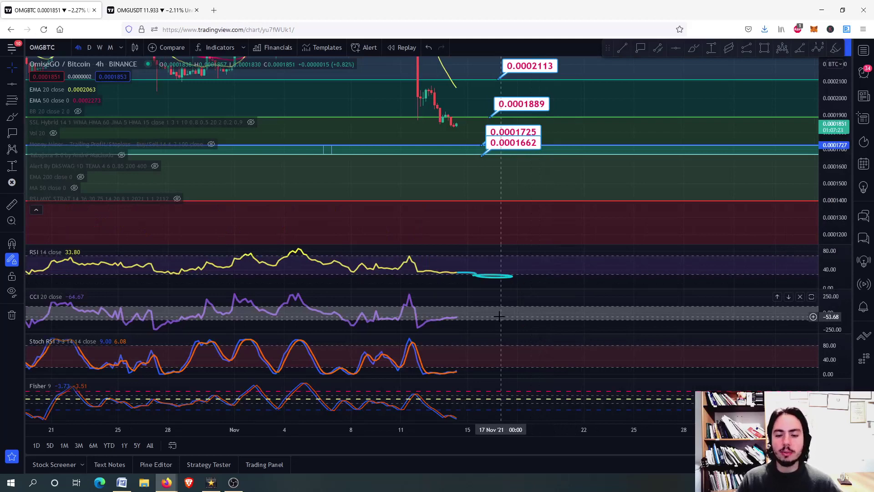
pyautogui.doubleClick(499, 315)
pyautogui.doubleClick(496, 283)
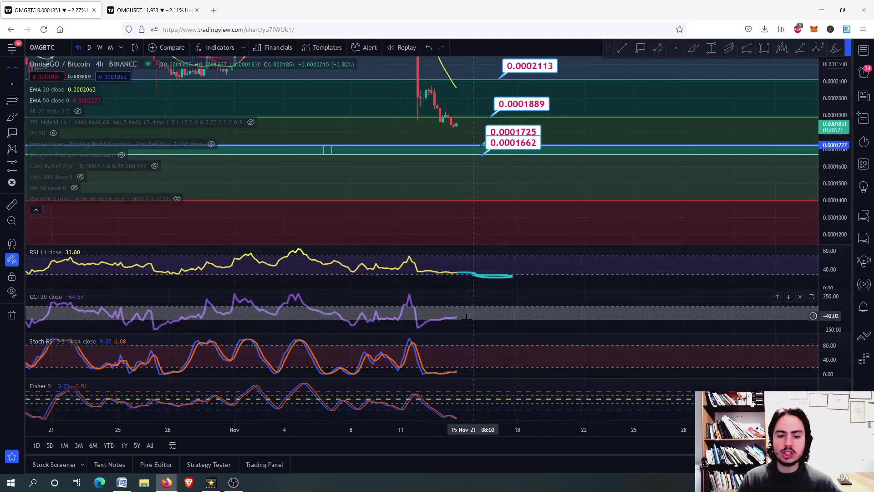
pyautogui.doubleClick(473, 358)
pyautogui.doubleClick(475, 298)
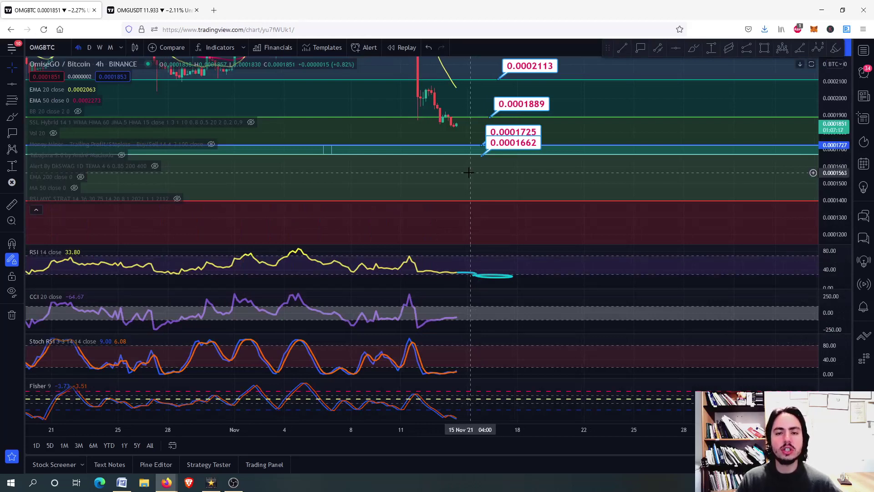
# - Maximize Stoch RSI and brush a projection rising to about 95 and looping, replacing a first attempt
pyautogui.doubleClick(454, 353)
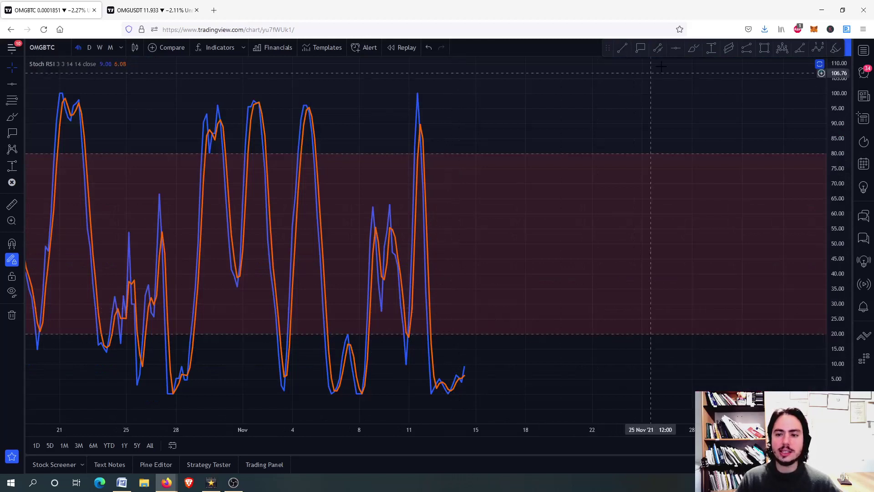
pyautogui.moveTo(464, 372)
pyautogui.mouseDown()
pyautogui.moveTo(484, 150)
pyautogui.moveTo(504, 117)
pyautogui.mouseUp()
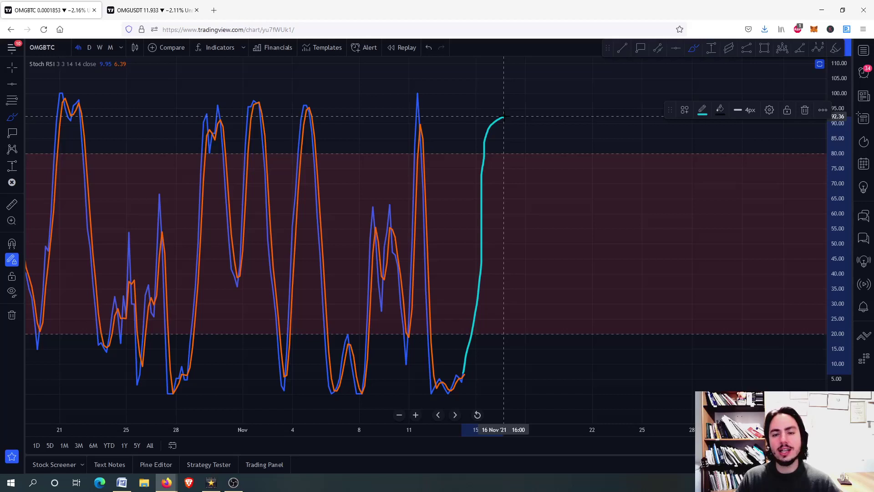
pyautogui.press('Delete')
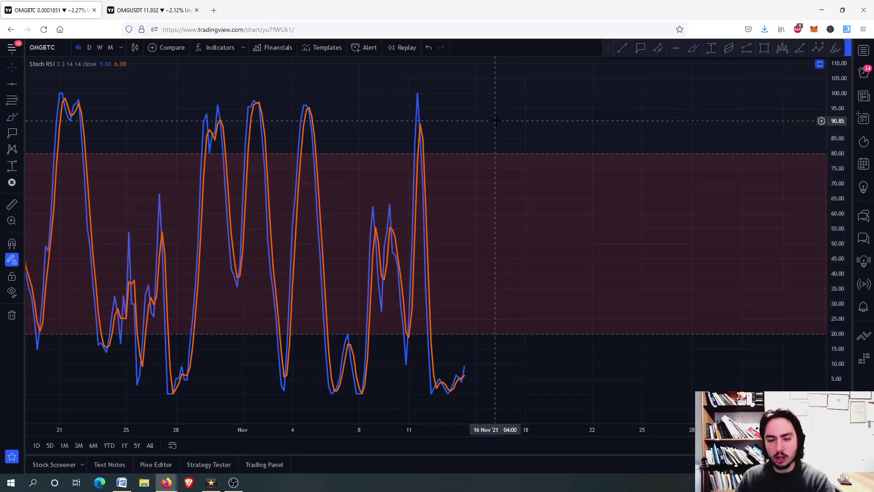
pyautogui.click(695, 52)
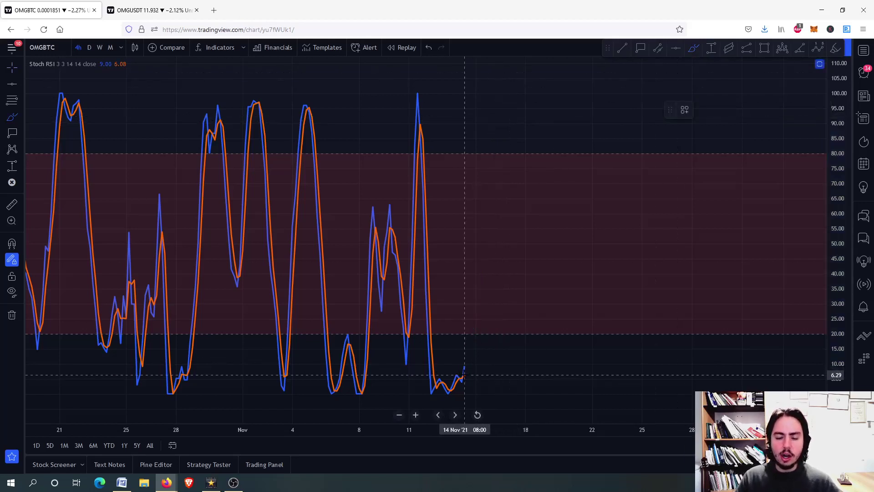
pyautogui.moveTo(465, 375)
pyautogui.mouseDown()
pyautogui.moveTo(486, 122)
pyautogui.moveTo(512, 130)
pyautogui.moveTo(479, 140)
pyautogui.mouseUp()
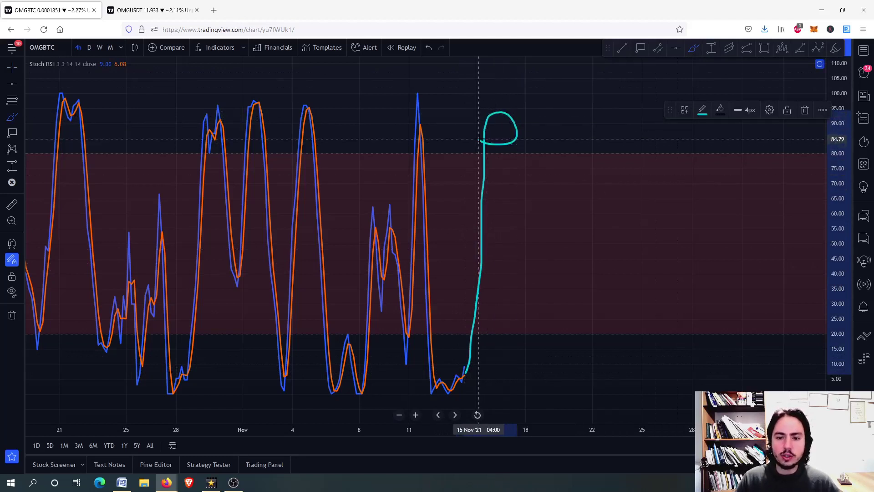
# - Restore the layout, briefly enlarge the CCI pane, and restore again
pyautogui.doubleClick(570, 206)
pyautogui.doubleClick(433, 293)
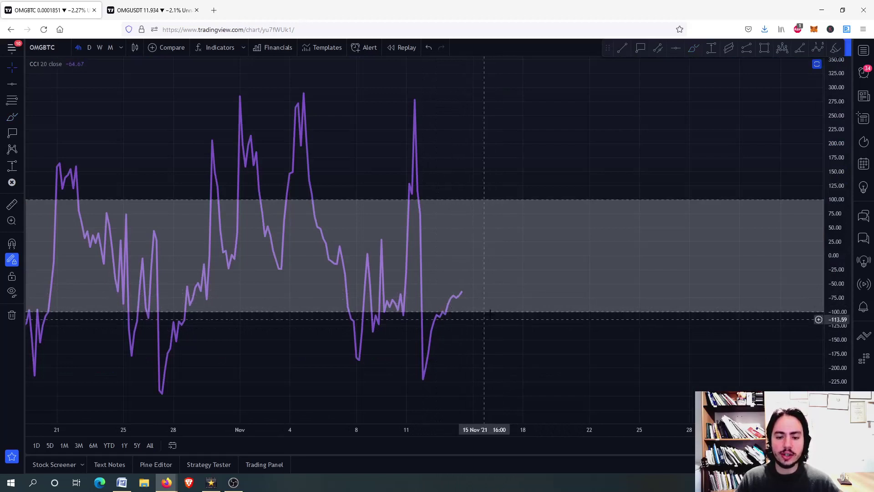
pyautogui.doubleClick(551, 290)
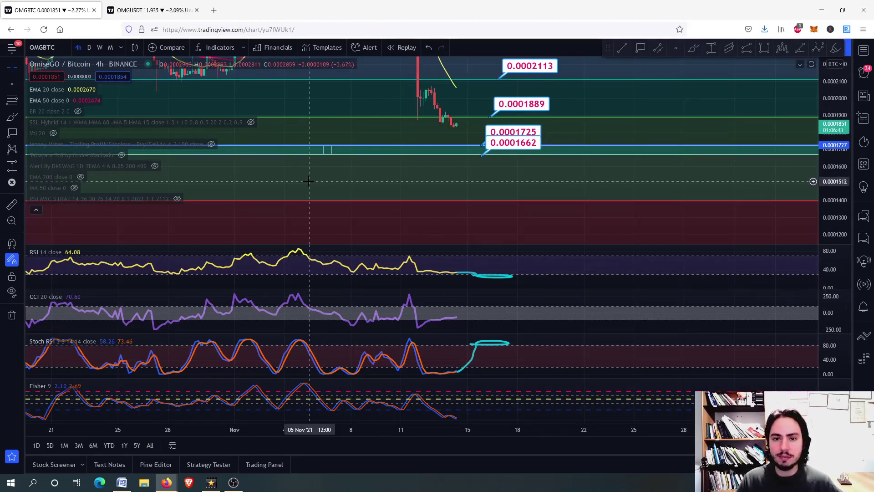
# - Switch OMGBTC to daily candles and inspect the enlarged CCI and Stoch RSI panes
pyautogui.click(90, 47)
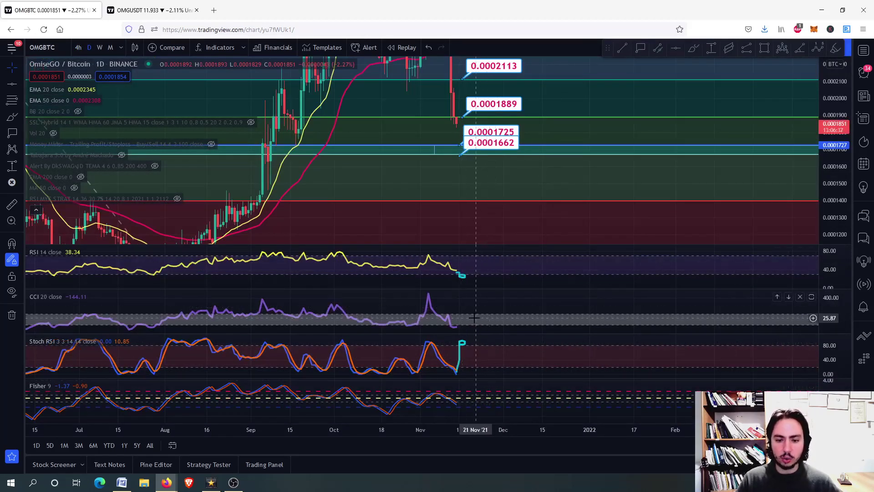
pyautogui.doubleClick(490, 318)
pyautogui.doubleClick(514, 336)
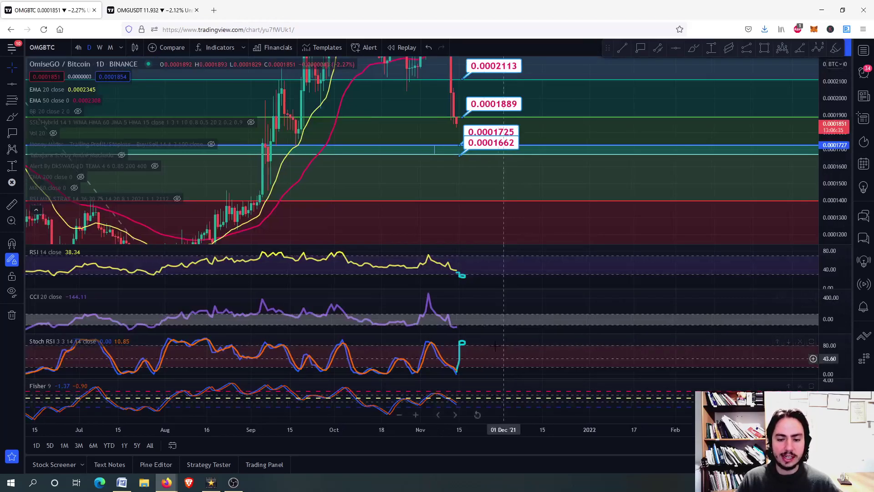
pyautogui.doubleClick(478, 361)
pyautogui.doubleClick(501, 359)
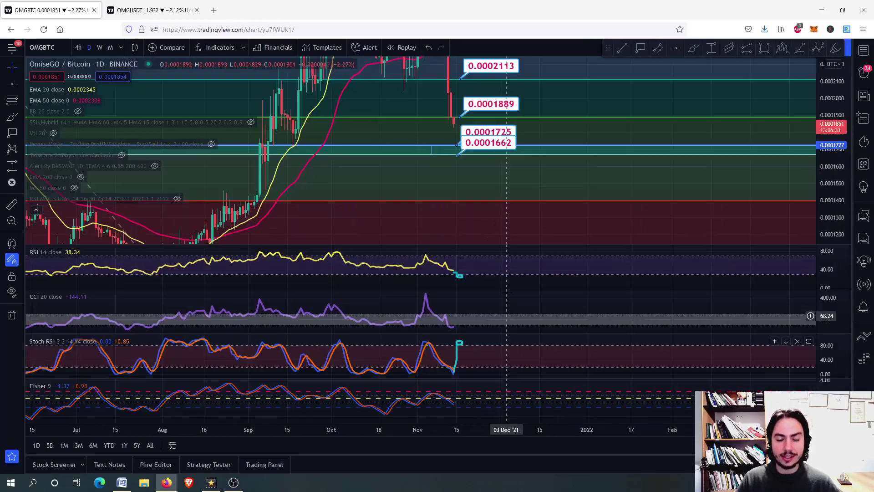
# - Inspect the enlarged daily RSI pane, then restore the multi-pane layout
pyautogui.doubleClick(492, 266)
pyautogui.scroll(-5, 474, 273)
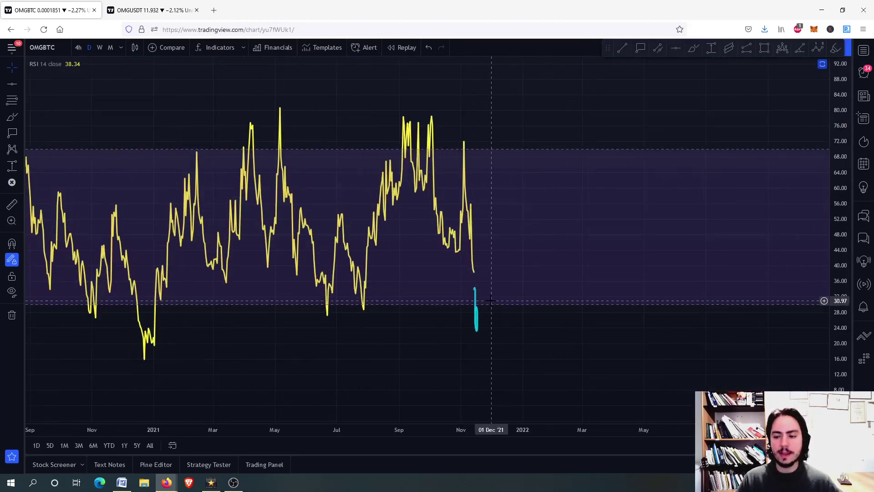
pyautogui.scroll(3, 501, 278)
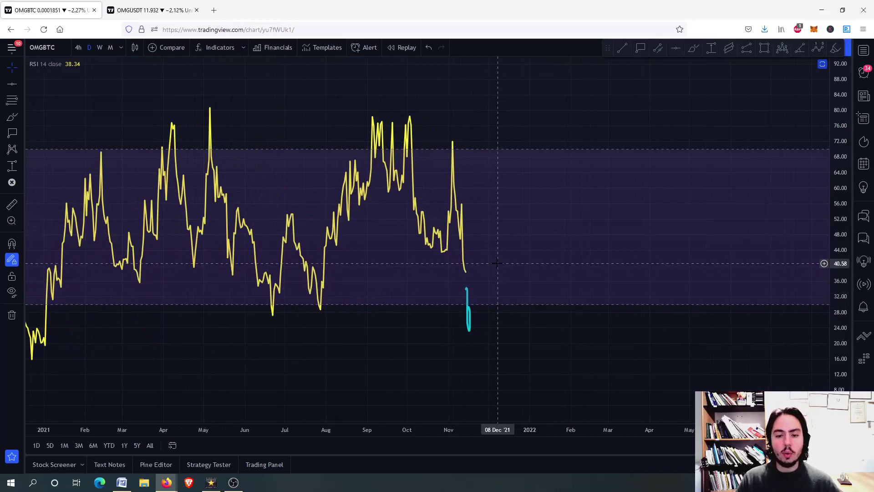
pyautogui.doubleClick(497, 264)
# - Add a trial horizontal level with Alt+H on the enlarged price pane, delete it, then switch to OMGUSDT
pyautogui.doubleClick(452, 203)
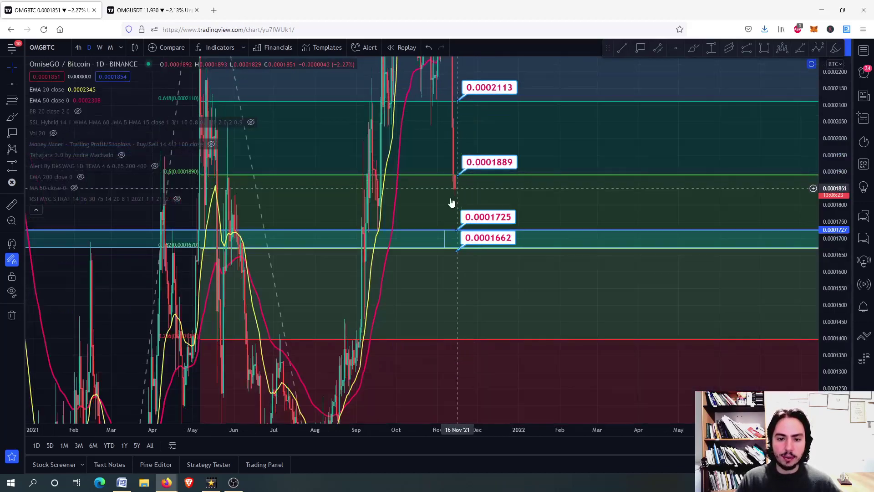
pyautogui.scroll(4, 450, 219)
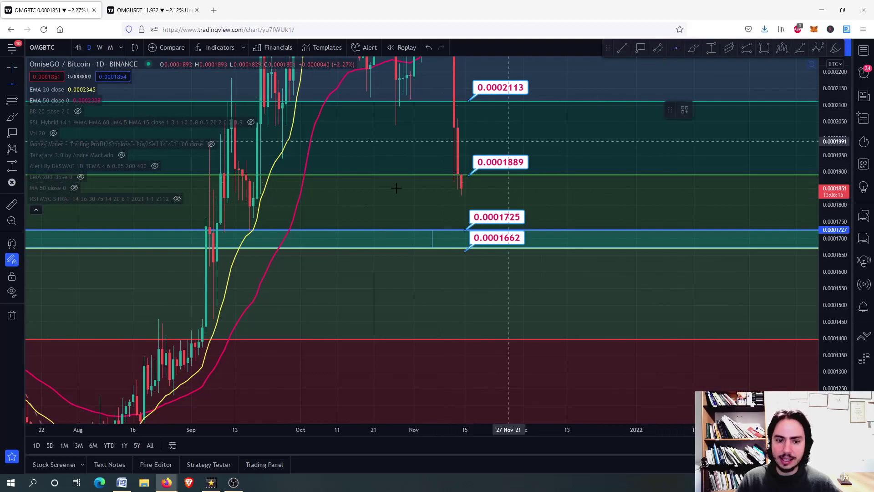
pyautogui.hotkey('alt', 'h')
pyautogui.click(366, 207)
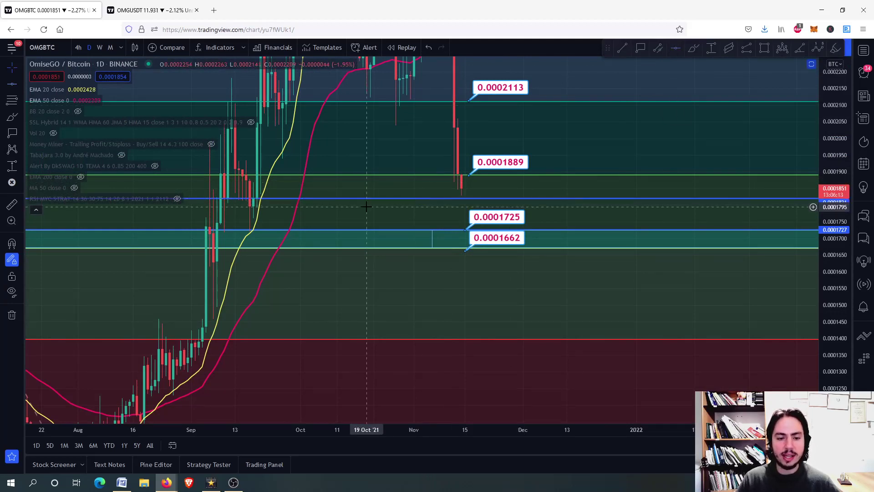
pyautogui.click(374, 199)
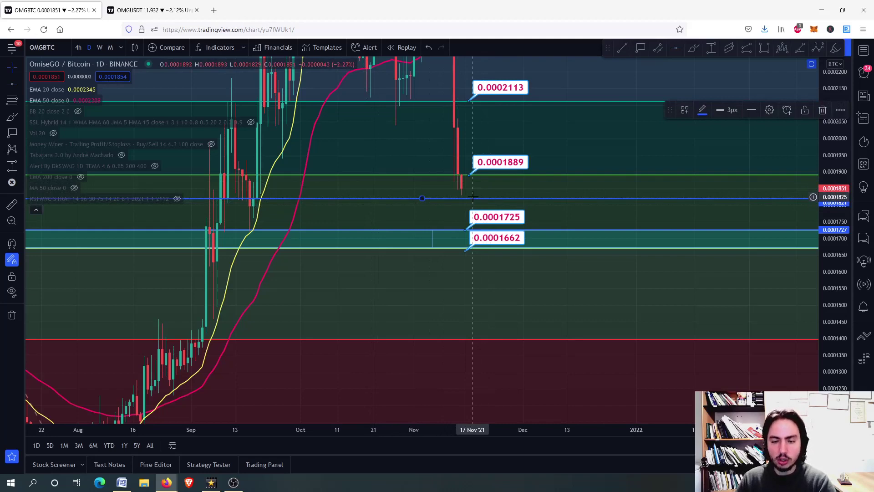
pyautogui.press('Delete')
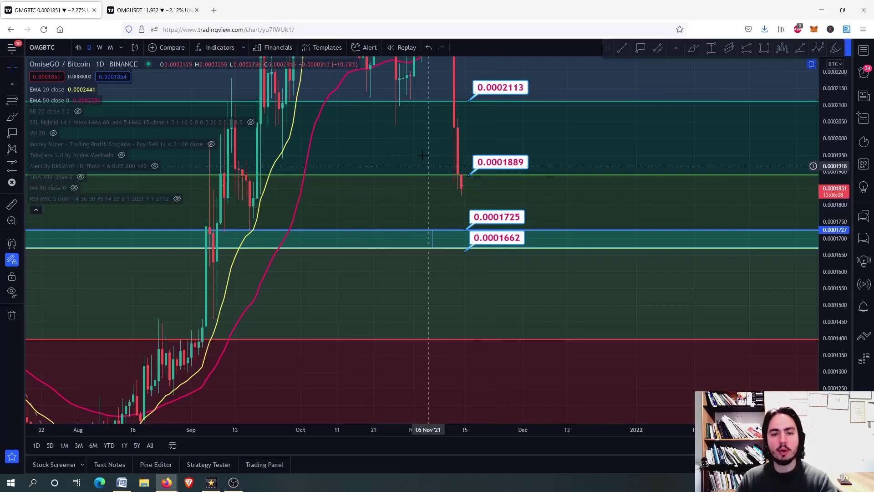
pyautogui.click(159, 8)
# - Stretch the price scale, bring the recent candles into view, and circle the 11.386 label
pyautogui.scroll(3, 444, 319)
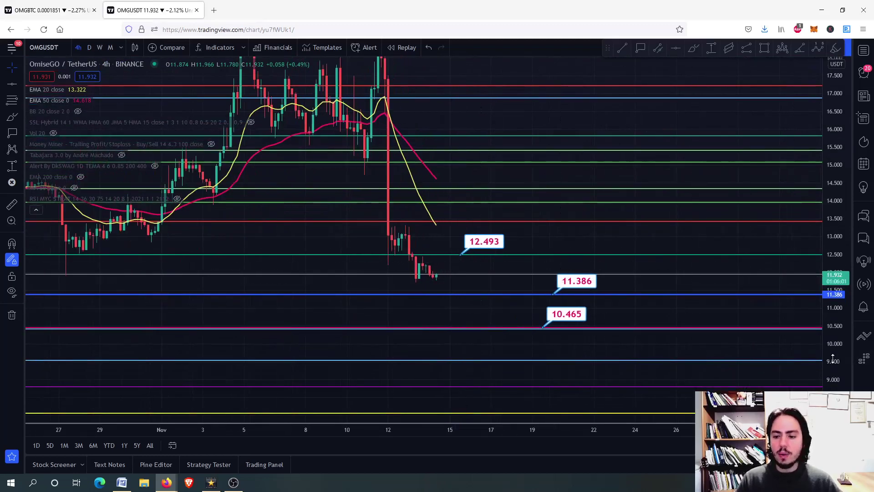
pyautogui.moveTo(833, 358); pyautogui.dragTo(833, 200)
pyautogui.moveTo(470, 316); pyautogui.dragTo(456, 275)
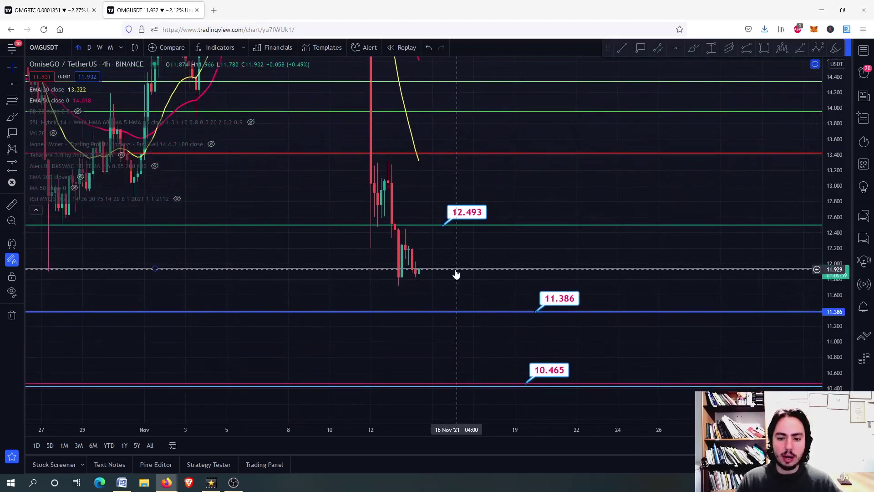
pyautogui.scroll(-3, 519, 273)
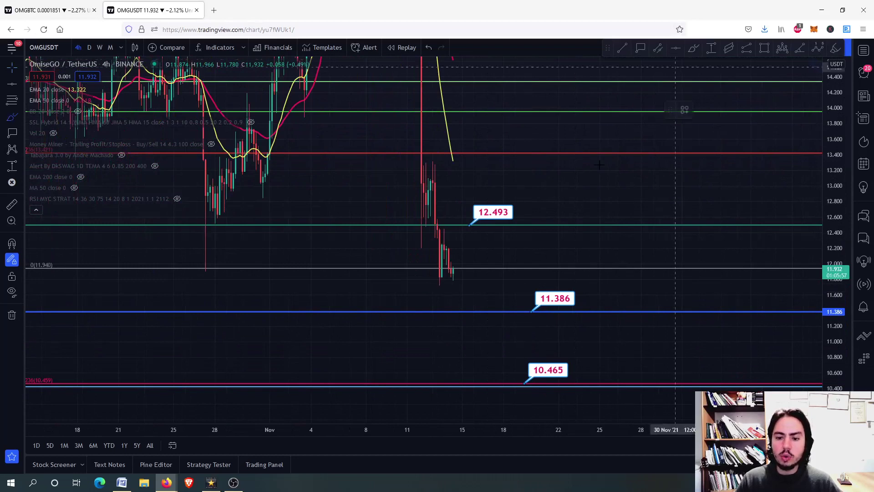
pyautogui.moveTo(586, 290)
pyautogui.mouseDown()
pyautogui.moveTo(535, 286)
pyautogui.moveTo(506, 304)
pyautogui.moveTo(551, 316)
pyautogui.moveTo(589, 291)
pyautogui.mouseUp()
# - Reframe the OMGUSDT chart around the latest candles and recent drop near 11.93
pyautogui.scroll(-4, 577, 289)
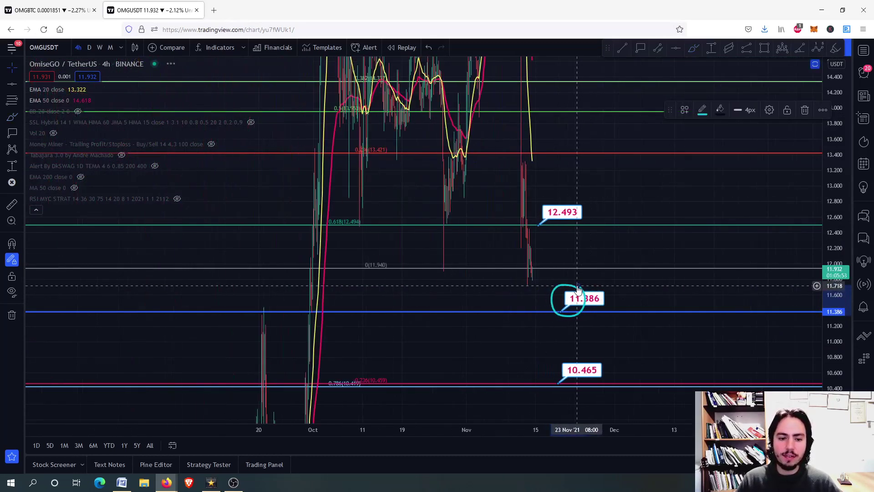
pyautogui.moveTo(466, 295); pyautogui.dragTo(413, 287)
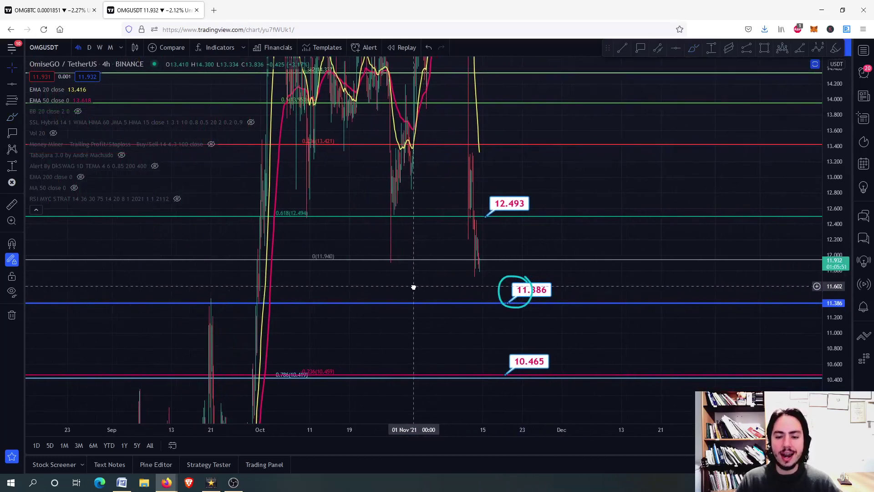
pyautogui.scroll(5, 467, 291)
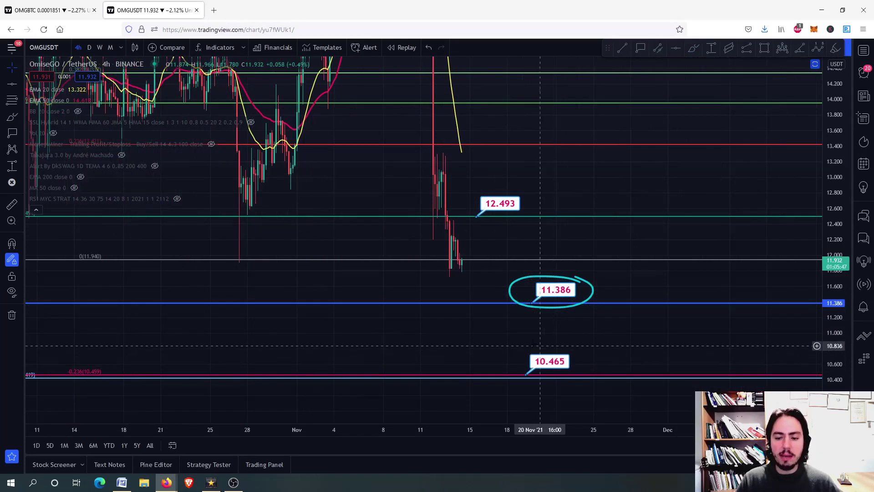
pyautogui.scroll(-3, 547, 298)
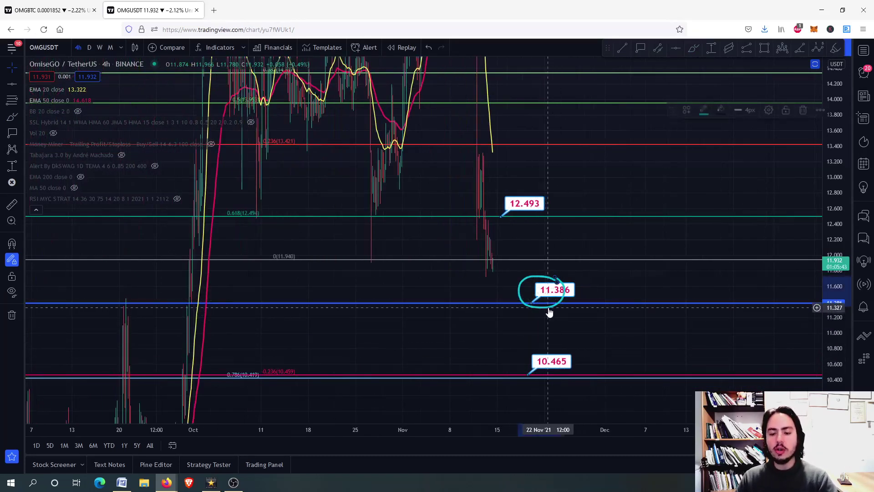
pyautogui.scroll(3, 494, 311)
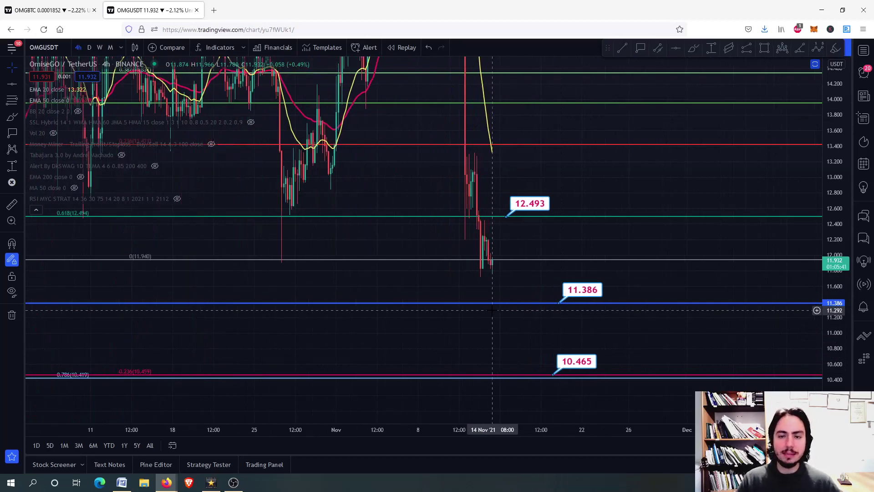
pyautogui.moveTo(504, 300); pyautogui.dragTo(477, 267)
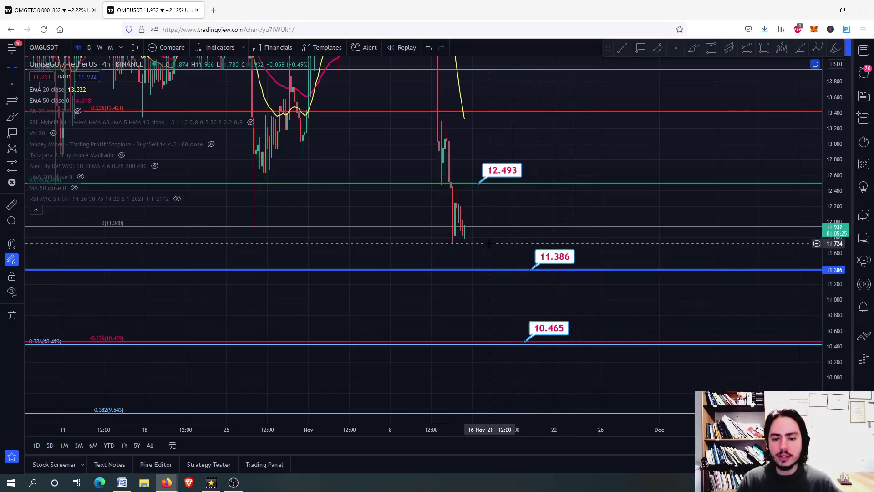
pyautogui.scroll(3, 490, 244)
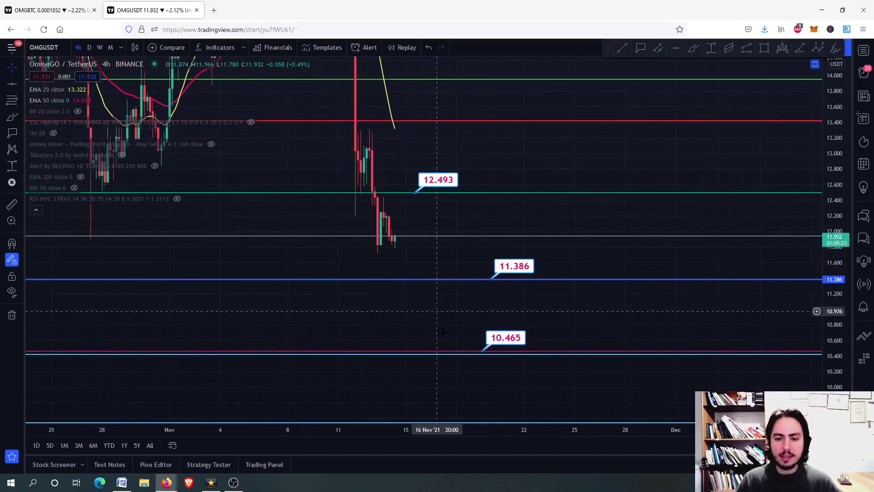
pyautogui.scroll(-3, 536, 288)
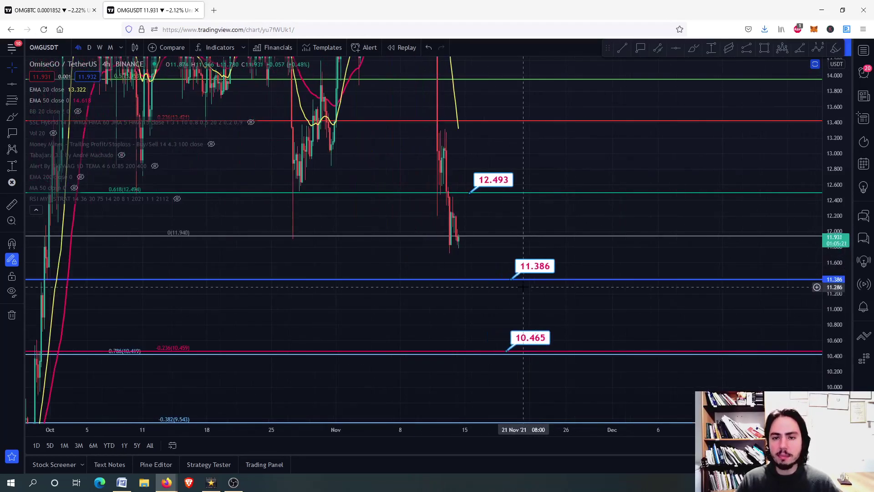
pyautogui.scroll(2, 523, 287)
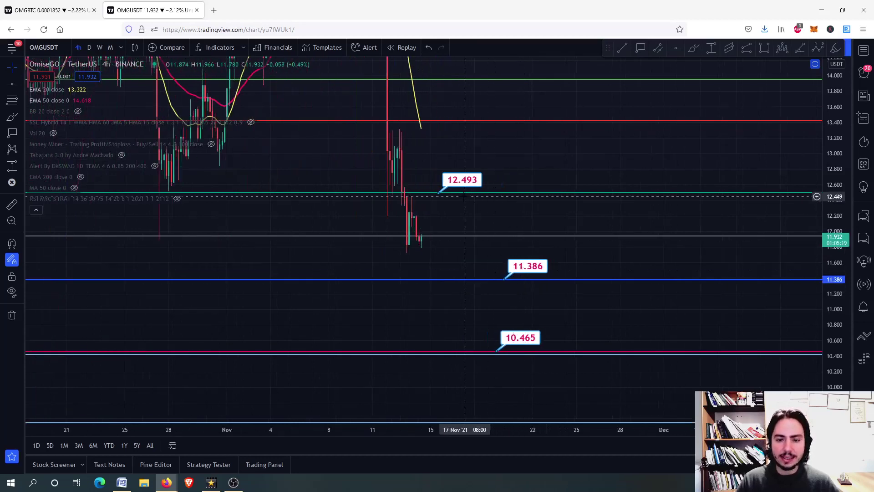
# - Delete the 12.493 price label, then brush a loop around the latest candles and delete it
pyautogui.moveTo(469, 189); pyautogui.dragTo(469, 230)
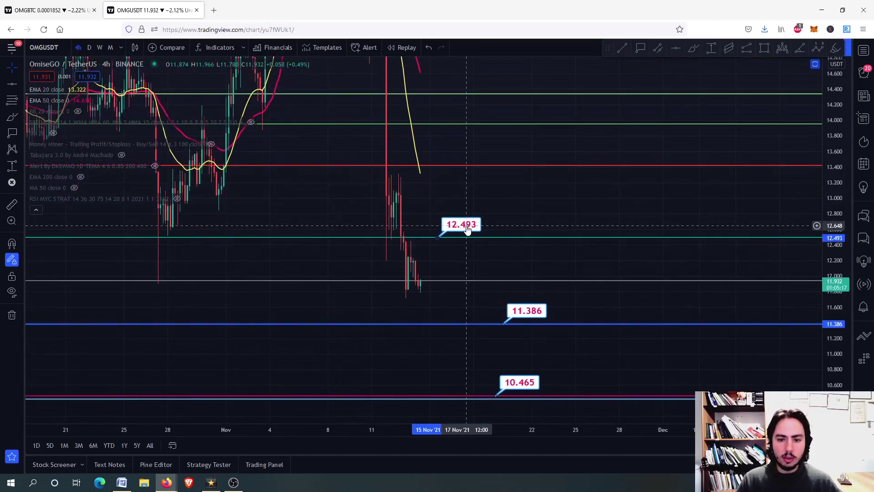
pyautogui.press('Delete')
pyautogui.scroll(3, 517, 190)
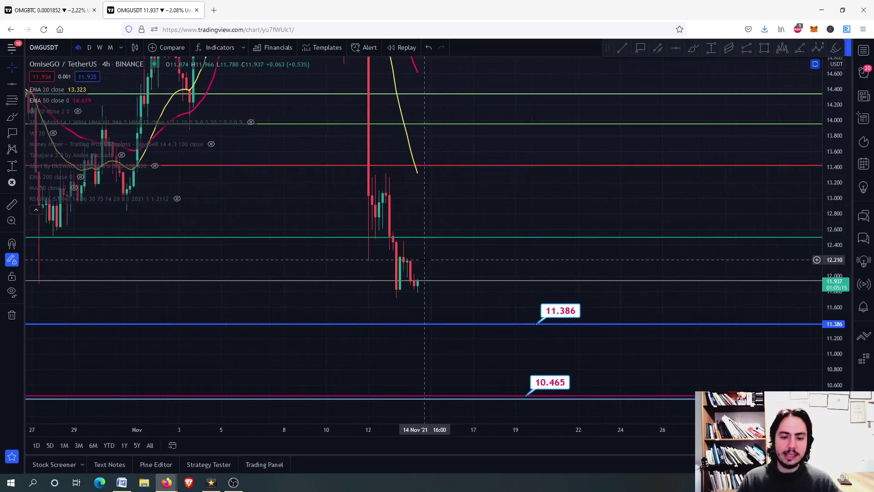
pyautogui.click(694, 47)
pyautogui.moveTo(378, 277)
pyautogui.mouseDown()
pyautogui.moveTo(416, 297)
pyautogui.moveTo(440, 200)
pyautogui.mouseUp()
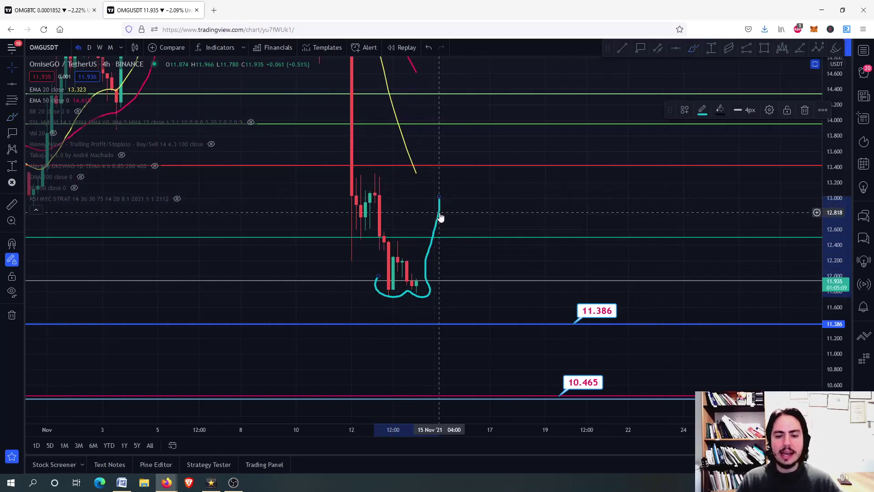
pyautogui.press('Delete')
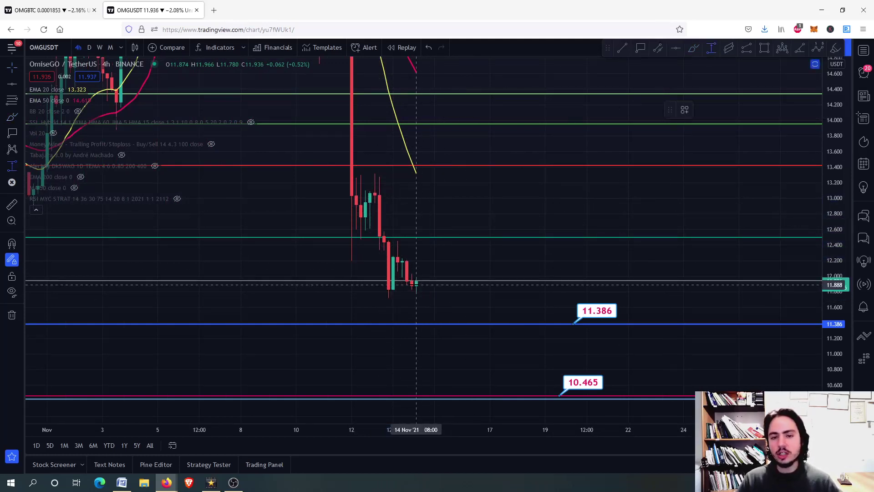
# - Sketch trial projections to 11.386 and toward 13.4, measure the rise, then delete the stroke
pyautogui.click(693, 47)
pyautogui.moveTo(416, 286)
pyautogui.mouseDown()
pyautogui.moveTo(426, 267)
pyautogui.moveTo(444, 271)
pyautogui.moveTo(454, 300)
pyautogui.moveTo(475, 297)
pyautogui.moveTo(495, 319)
pyautogui.mouseUp()
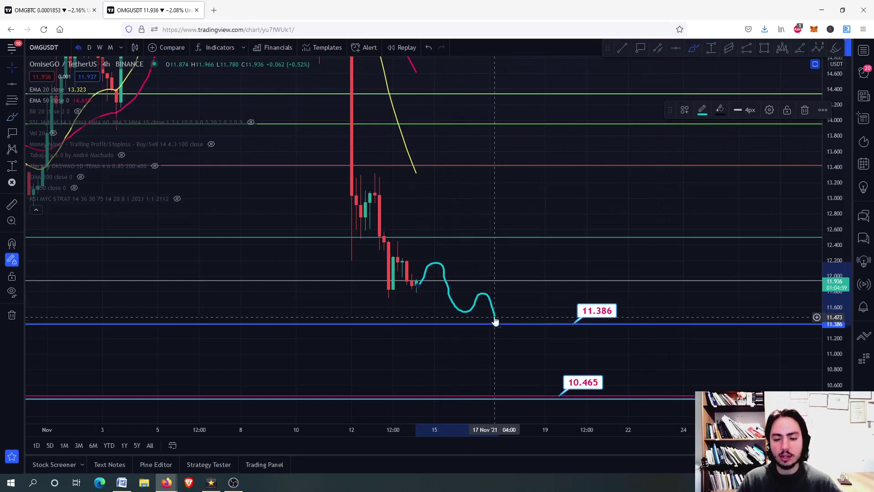
pyautogui.press('Delete')
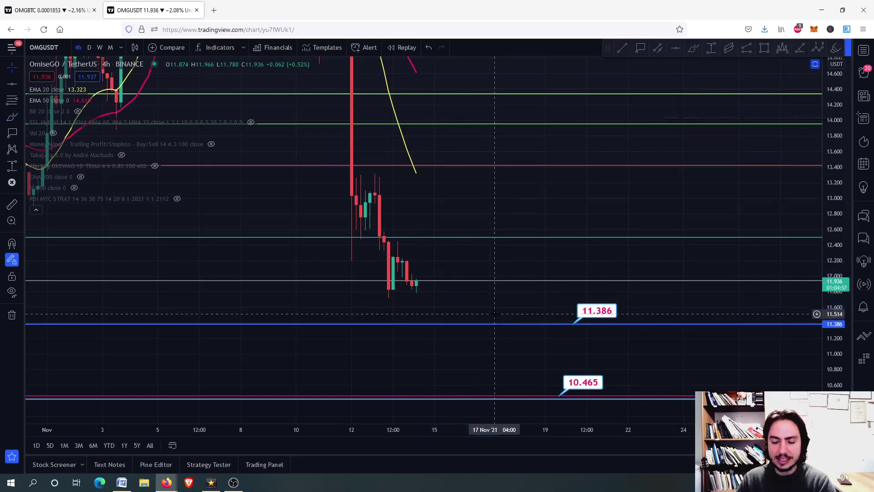
pyautogui.moveTo(417, 290)
pyautogui.mouseDown()
pyautogui.moveTo(426, 228)
pyautogui.moveTo(417, 176)
pyautogui.moveTo(430, 196)
pyautogui.mouseUp()
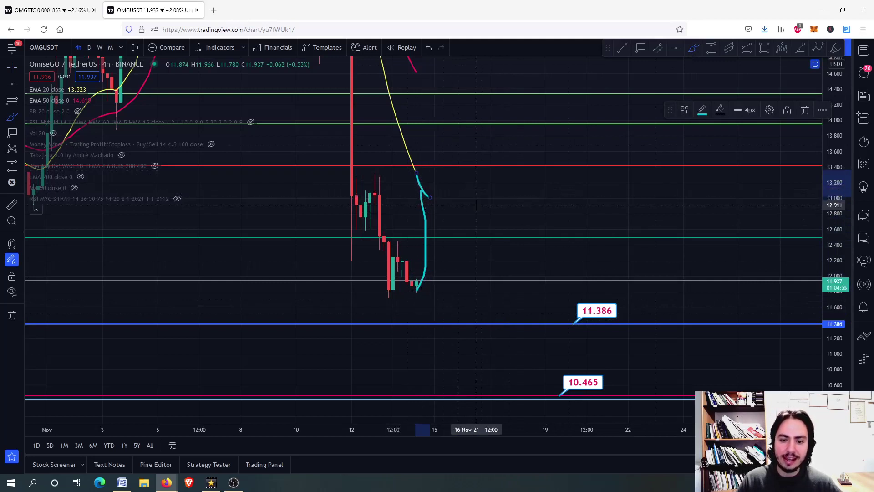
pyautogui.press('Escape')
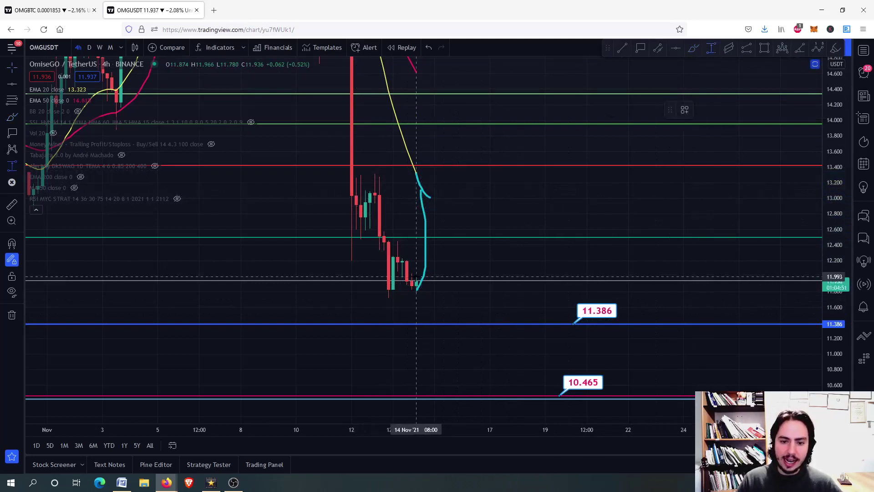
pyautogui.click(420, 280)
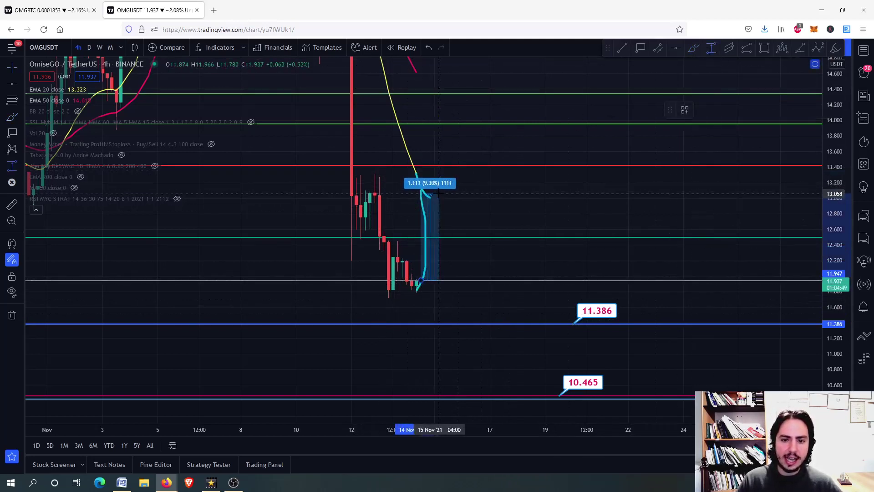
pyautogui.click(425, 220)
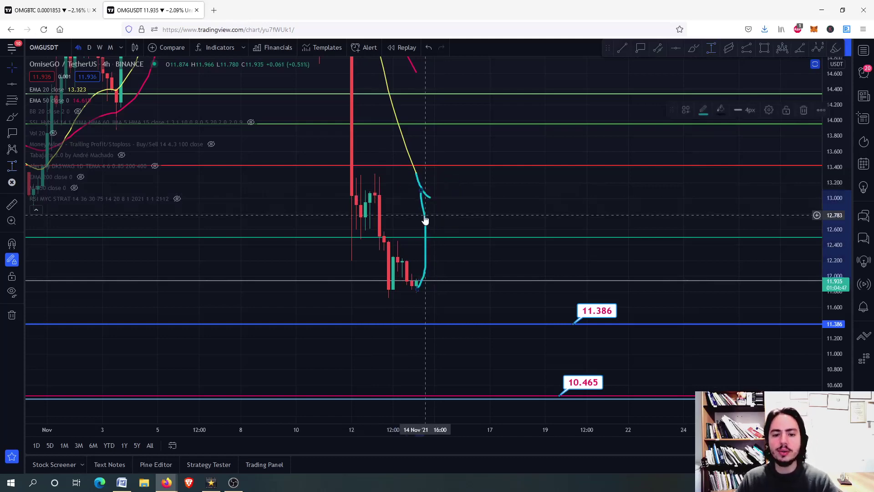
pyautogui.press('Delete')
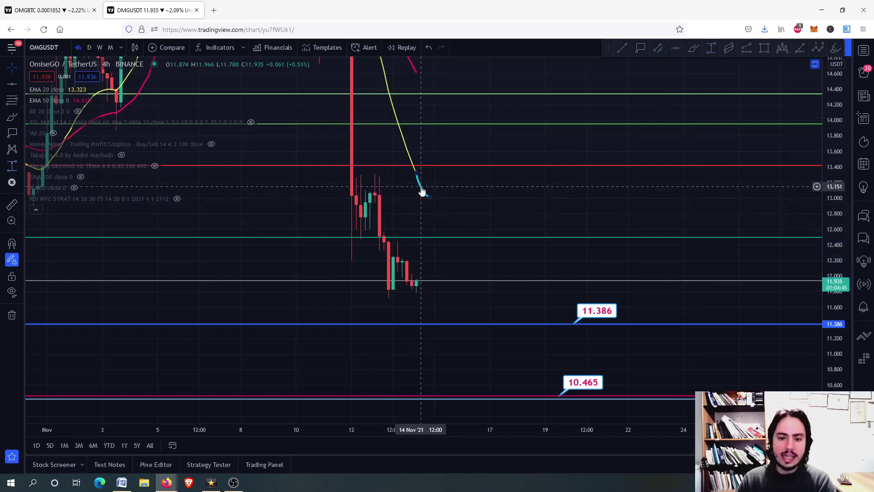
pyautogui.moveTo(470, 209); pyautogui.dragTo(469, 303)
pyautogui.scroll(-5, 470, 303)
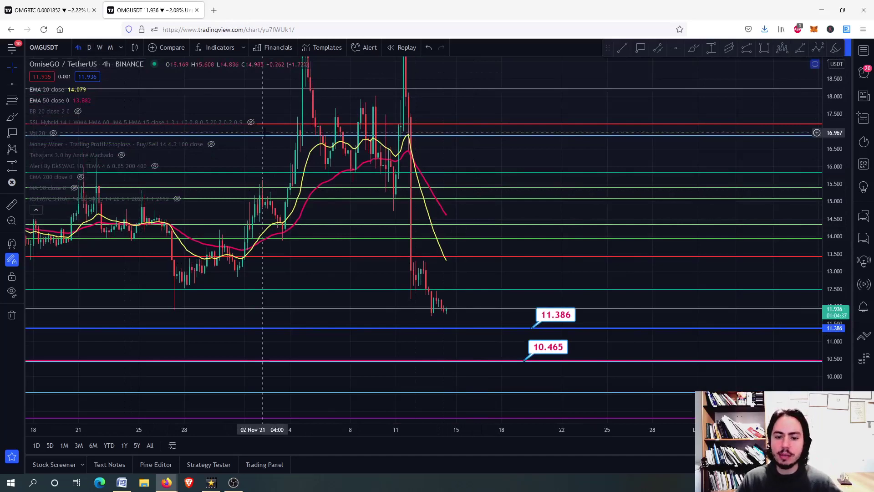
pyautogui.scroll(2, 401, 210)
pyautogui.scroll(1, 401, 211)
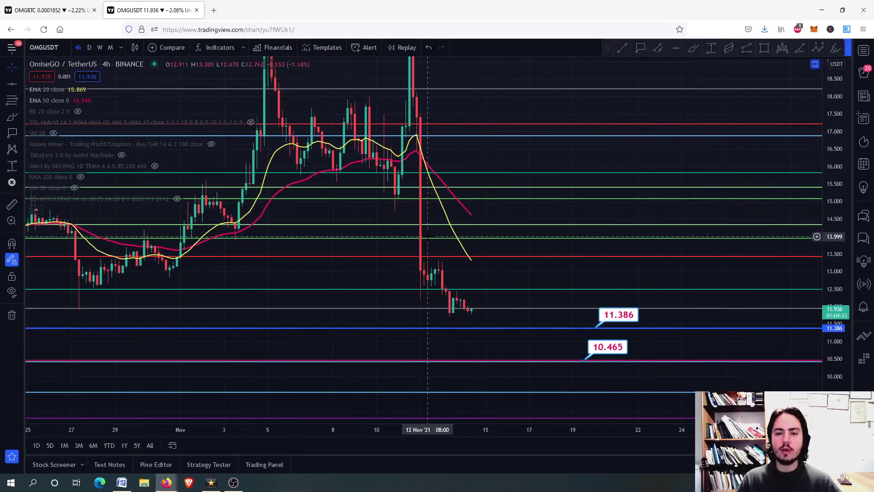
pyautogui.scroll(-2, 428, 238)
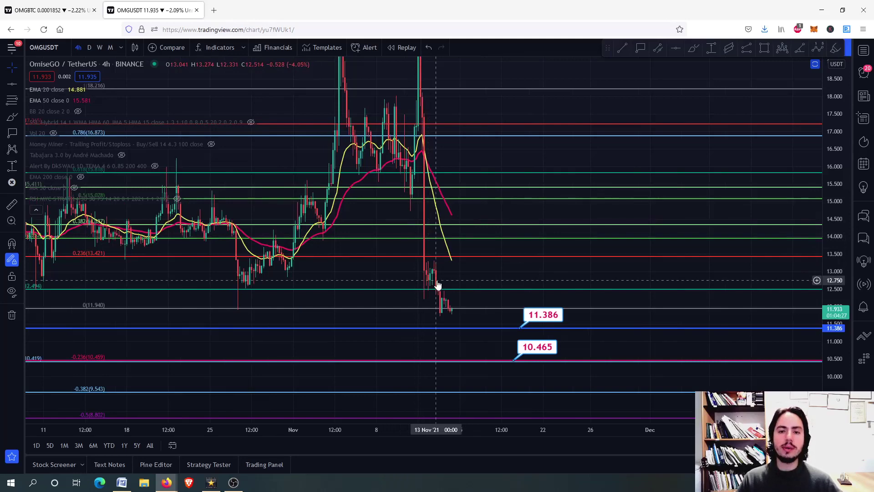
pyautogui.scroll(2, 437, 285)
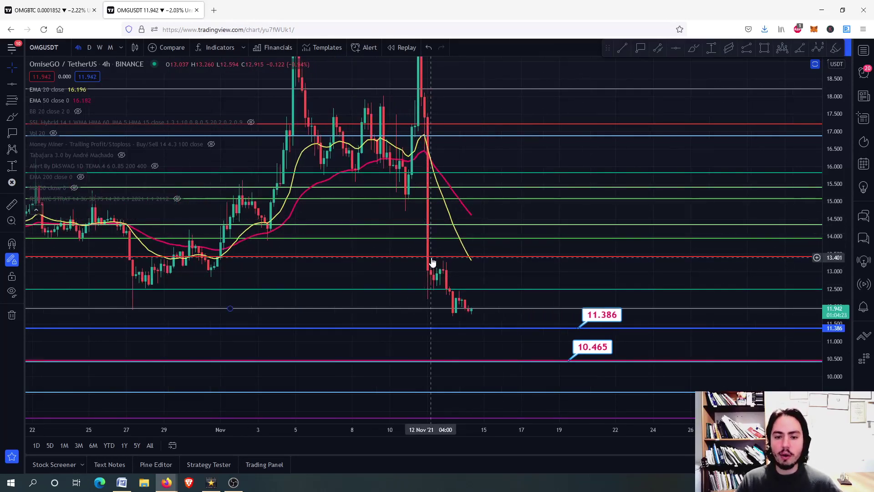
pyautogui.scroll(2, 431, 154)
pyautogui.scroll(2, 431, 154)
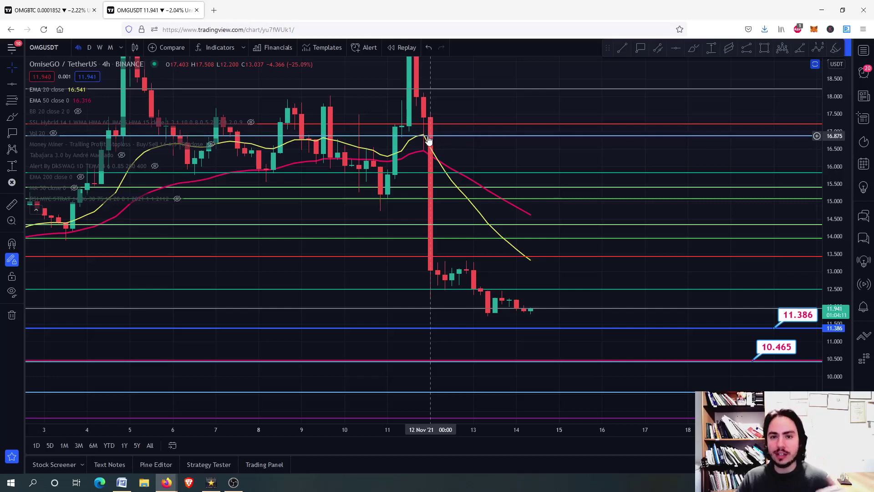
pyautogui.moveTo(551, 272); pyautogui.dragTo(524, 244)
pyautogui.scroll(-1, 524, 244)
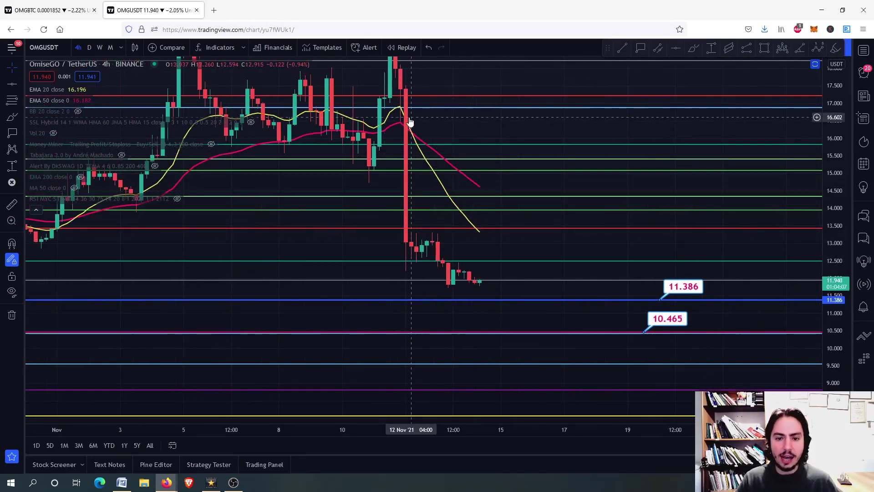
pyautogui.scroll(1, 486, 279)
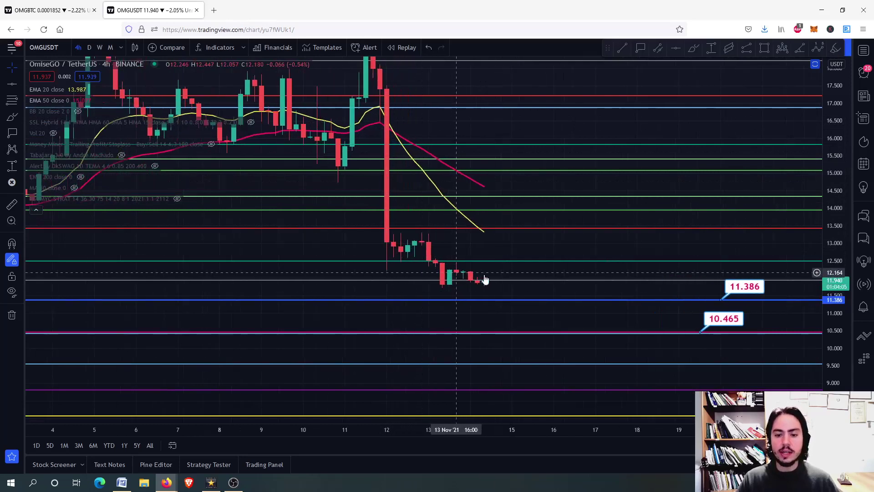
pyautogui.moveTo(482, 281); pyautogui.dragTo(483, 233)
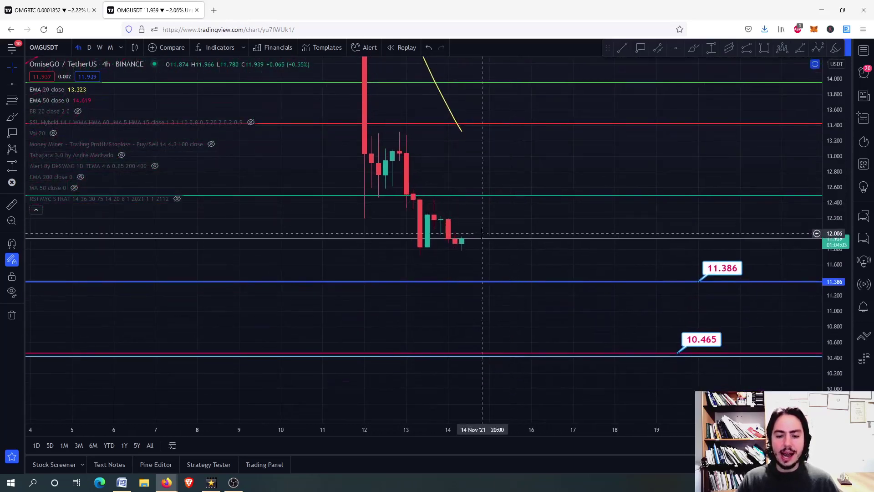
pyautogui.scroll(-1, 482, 234)
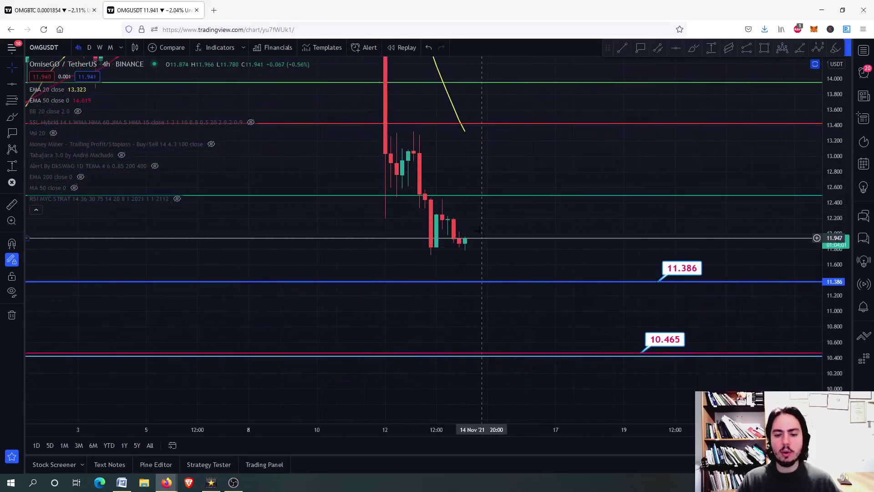
# - Brush a projected bounce path from the latest candles, then undo it
pyautogui.moveTo(478, 169); pyautogui.dragTo(456, 204)
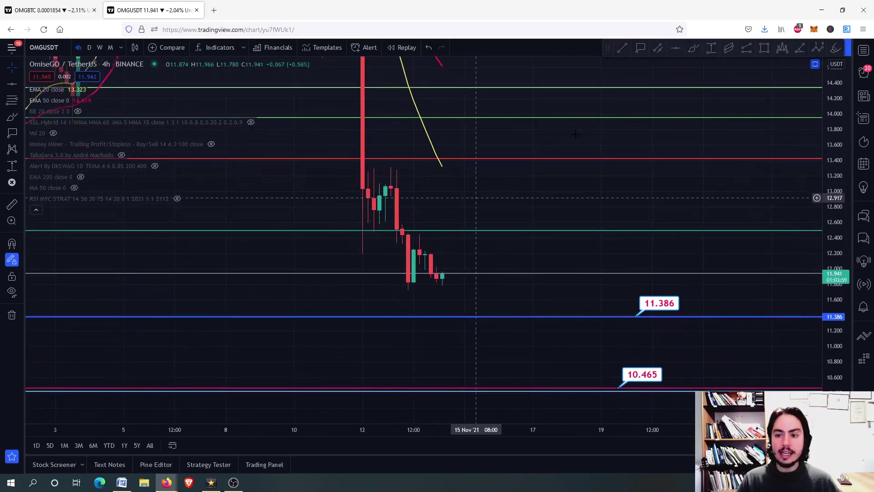
pyautogui.click(695, 50)
pyautogui.moveTo(441, 275); pyautogui.dragTo(459, 194)
pyautogui.moveTo(442, 164)
pyautogui.mouseDown()
pyautogui.moveTo(476, 201)
pyautogui.moveTo(510, 283)
pyautogui.mouseUp()
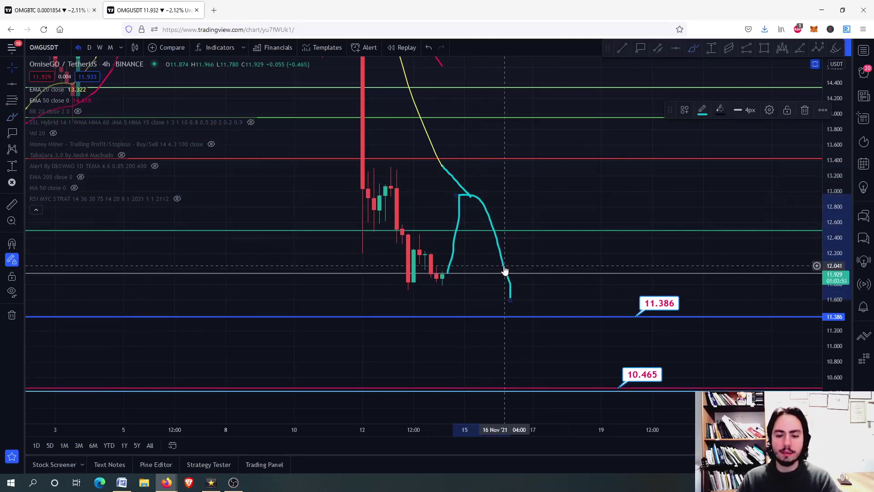
pyautogui.hotkey('ctrl', 'z')
pyautogui.hotkey('ctrl', 'z')
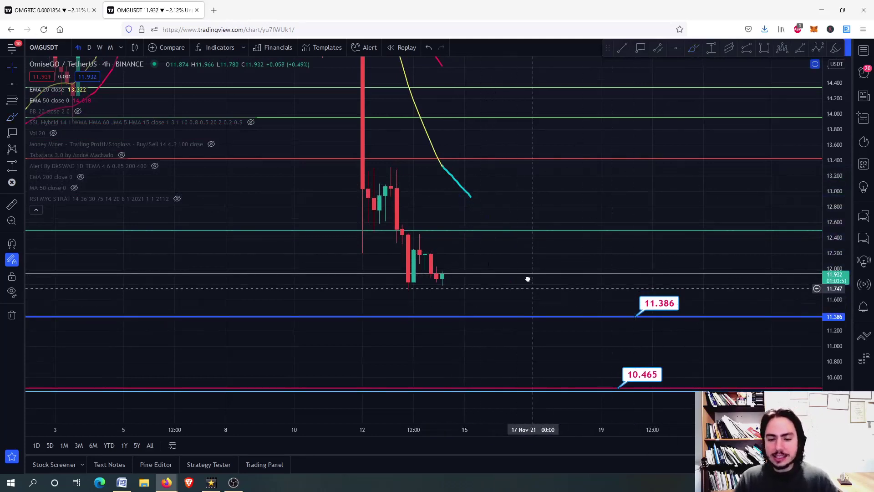
pyautogui.scroll(-2, 610, 272)
pyautogui.scroll(-3, 609, 272)
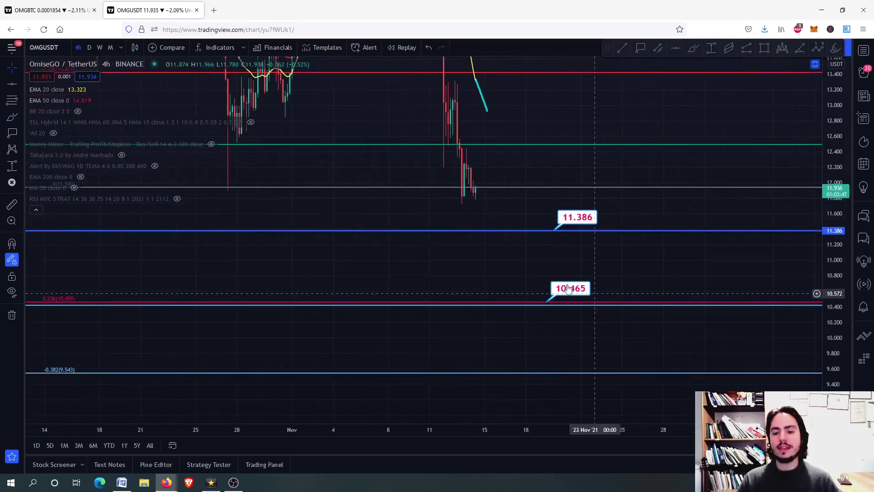
# - Circle the 11.386 and 10.465 labels, discard the extra path, and frame both circles
pyautogui.click(694, 48)
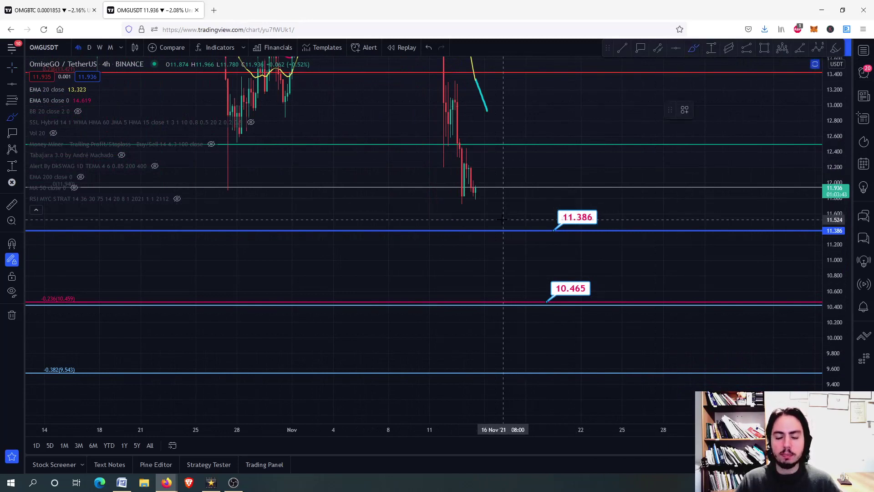
pyautogui.moveTo(596, 208)
pyautogui.mouseDown()
pyautogui.moveTo(583, 208)
pyautogui.moveTo(567, 241)
pyautogui.moveTo(600, 207)
pyautogui.mouseUp()
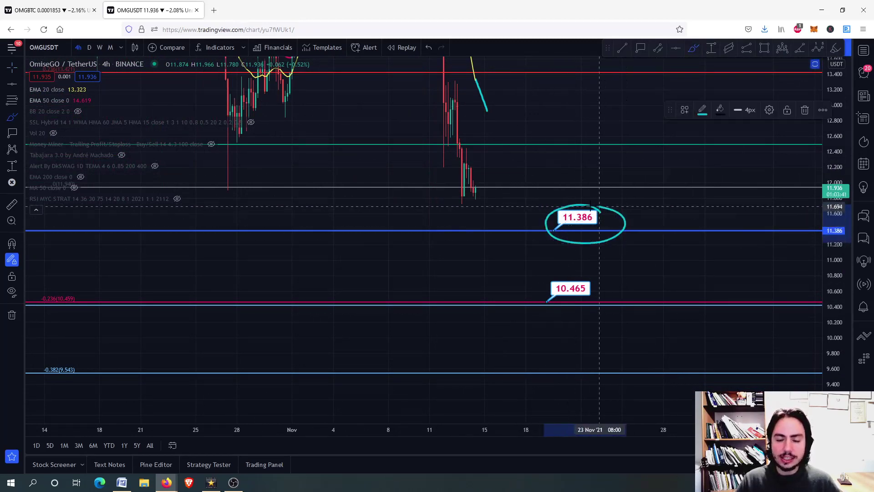
pyautogui.moveTo(599, 276)
pyautogui.mouseDown()
pyautogui.moveTo(549, 280)
pyautogui.moveTo(613, 300)
pyautogui.moveTo(622, 284)
pyautogui.mouseUp()
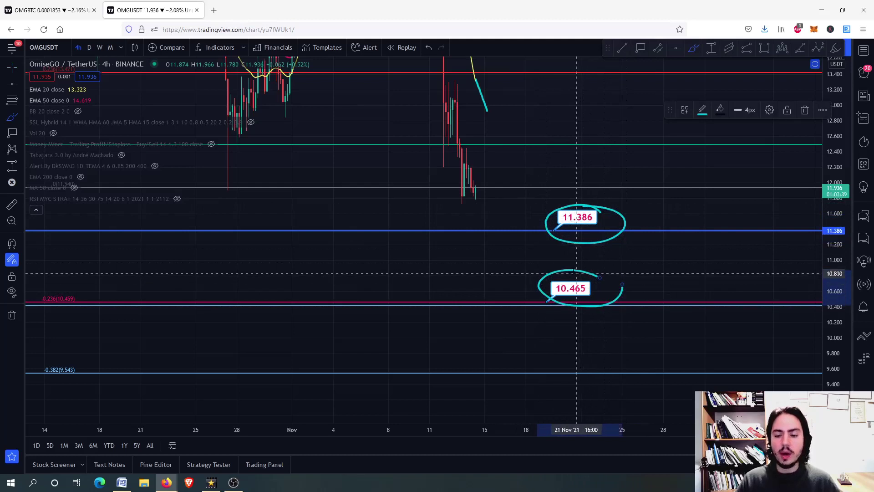
pyautogui.moveTo(475, 195)
pyautogui.mouseDown()
pyautogui.moveTo(491, 200)
pyautogui.moveTo(574, 338)
pyautogui.moveTo(659, 297)
pyautogui.mouseUp()
pyautogui.moveTo(663, 149); pyautogui.dragTo(664, 151)
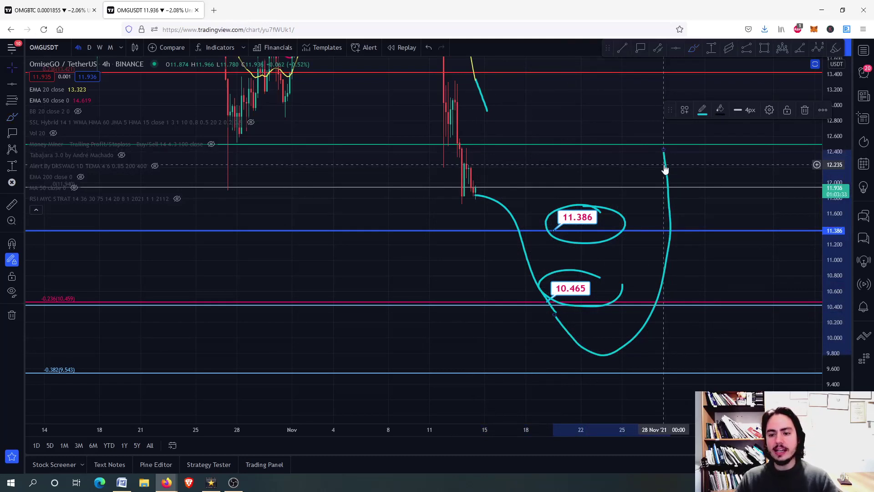
pyautogui.hotkey('ctrl', 'z')
pyautogui.hotkey('ctrl', 'z')
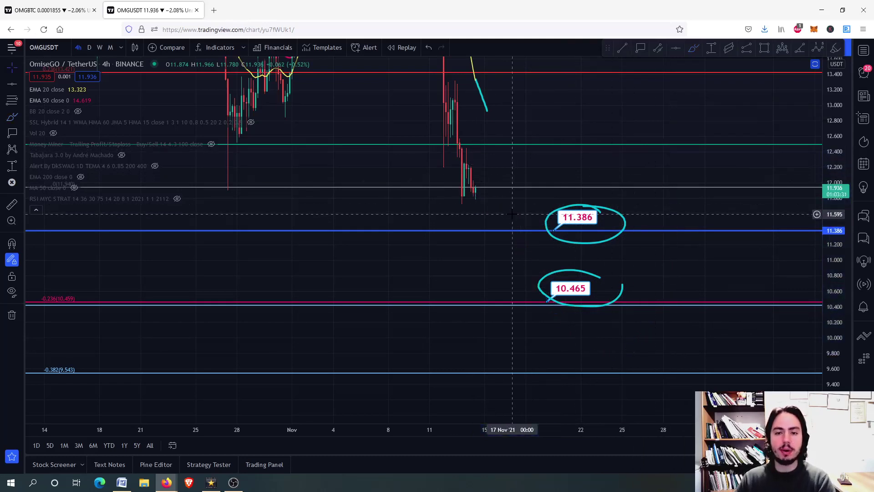
pyautogui.moveTo(513, 212)
pyautogui.mouseDown()
pyautogui.moveTo(409, 307)
pyautogui.moveTo(427, 365)
pyautogui.moveTo(461, 257)
pyautogui.moveTo(442, 285)
pyautogui.mouseUp()
# - Brush a path from the latest candle dipping to 11.386 and rebounding
pyautogui.rightClick(472, 243)
pyautogui.scroll(-5, 474, 291)
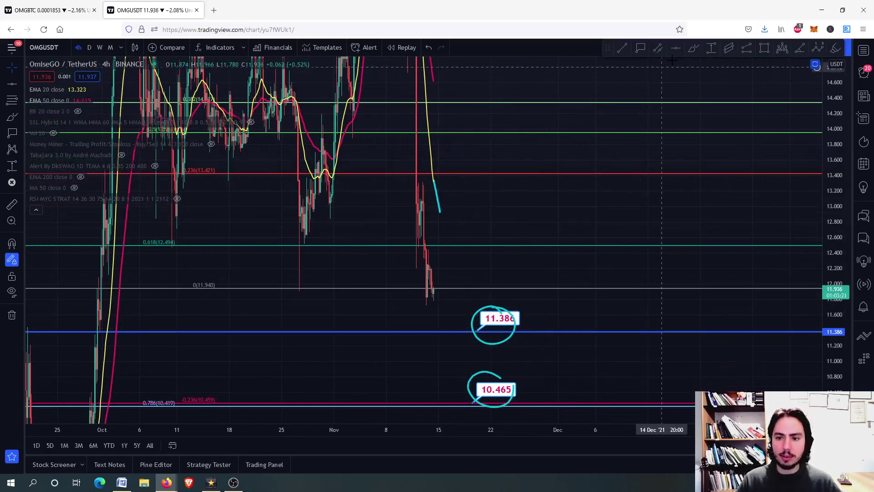
pyautogui.moveTo(434, 295)
pyautogui.mouseDown()
pyautogui.moveTo(453, 327)
pyautogui.moveTo(483, 324)
pyautogui.moveTo(493, 288)
pyautogui.mouseUp()
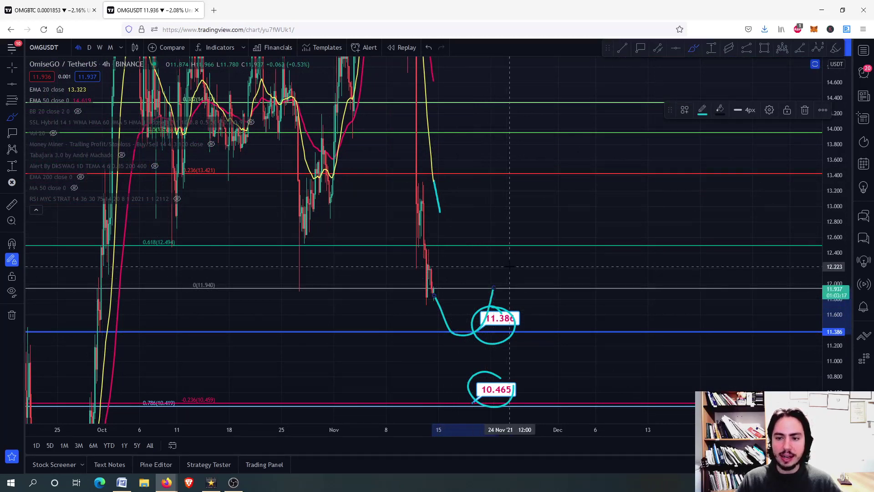
# - Place callout labels at 11.959 and 12.517 resistance and centre the annotations
pyautogui.click(641, 47)
pyautogui.click(515, 287)
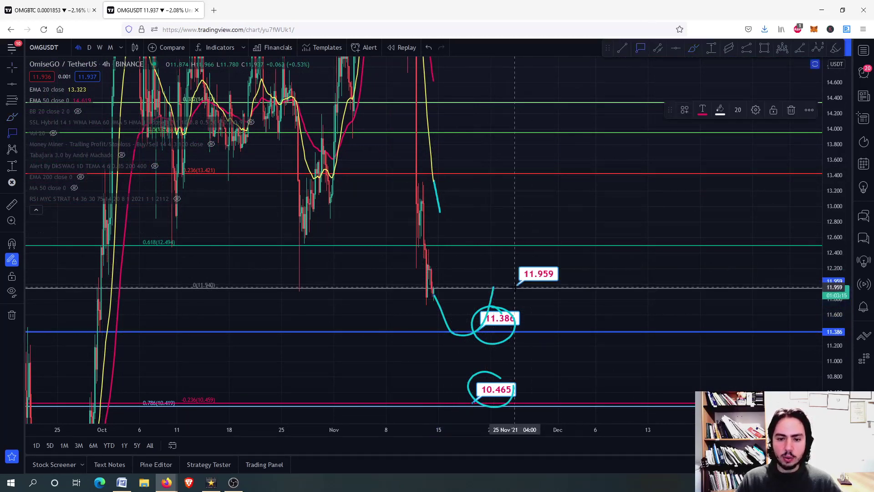
pyautogui.click(511, 245)
pyautogui.press('Escape')
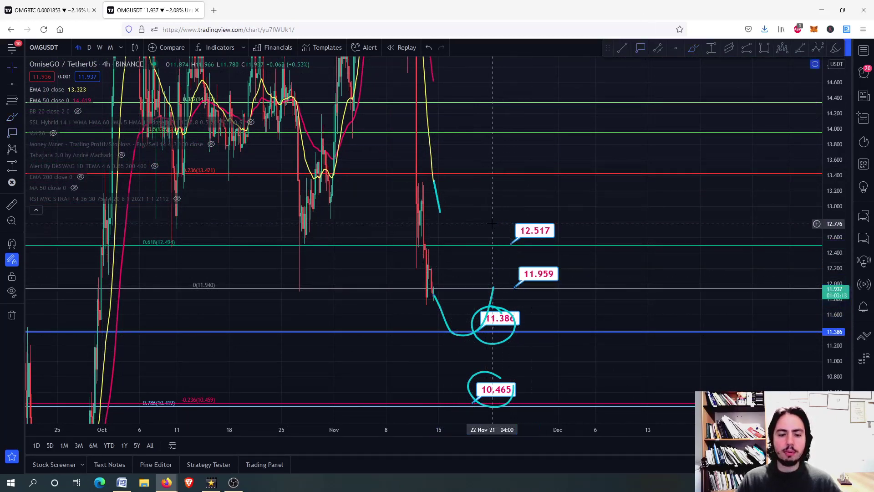
pyautogui.moveTo(454, 270); pyautogui.dragTo(441, 192)
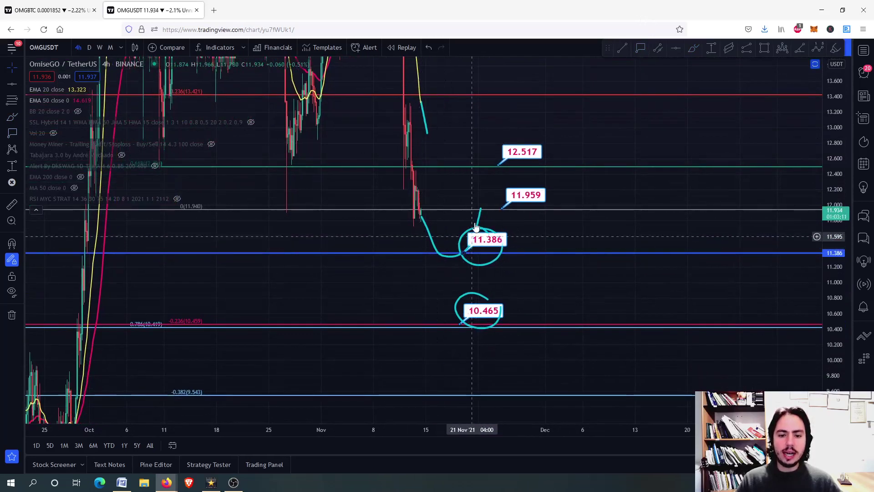